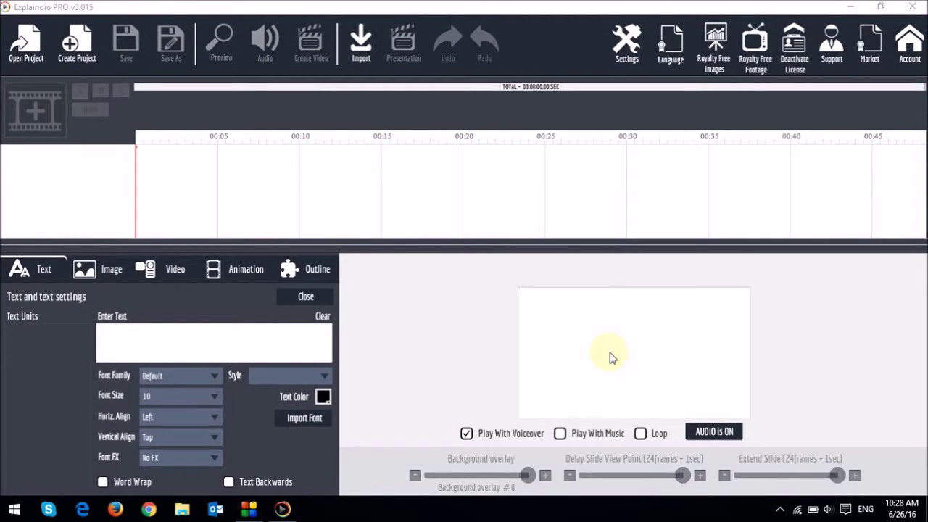
Start a new project with the Create Project toolbar button.
left_click(77, 40)
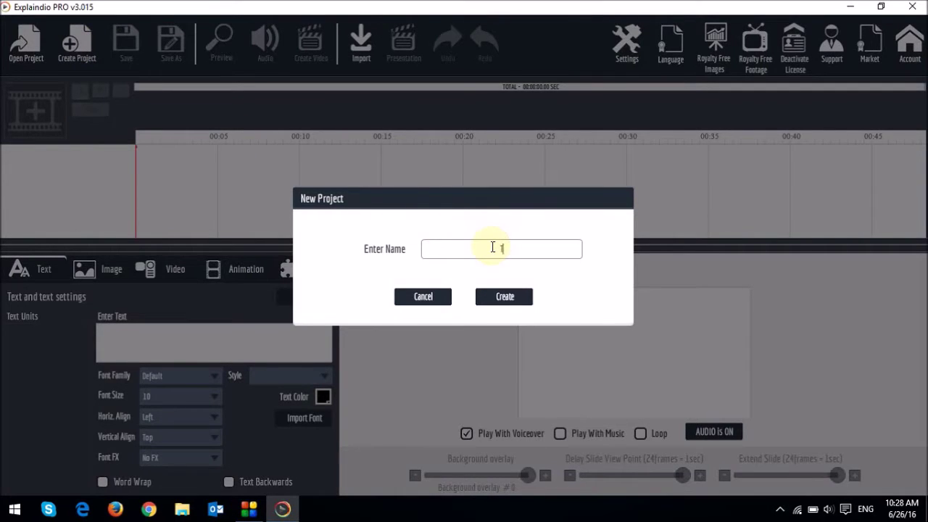
Create project TLDemo, add a new blank scene, and place a default text element on it.
type("TLDemo")
left_click(505, 296)
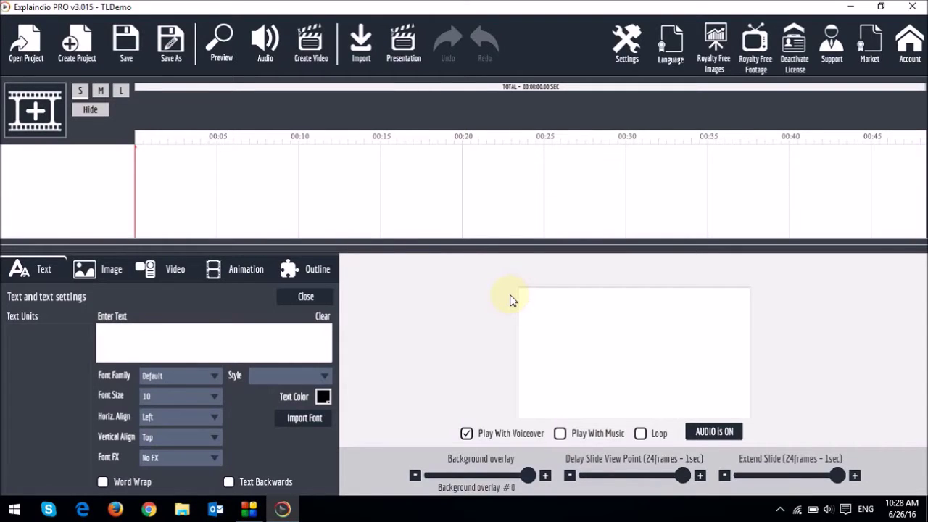
left_click(34, 112)
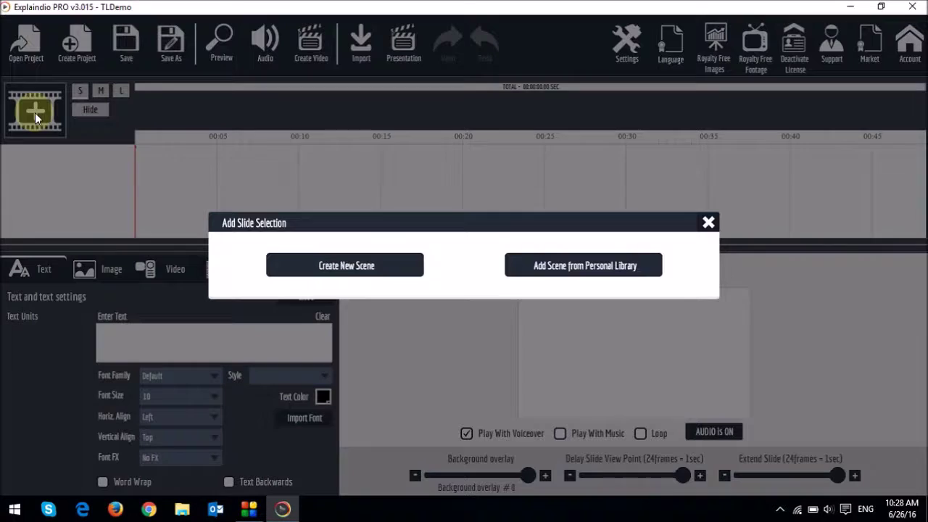
left_click(346, 267)
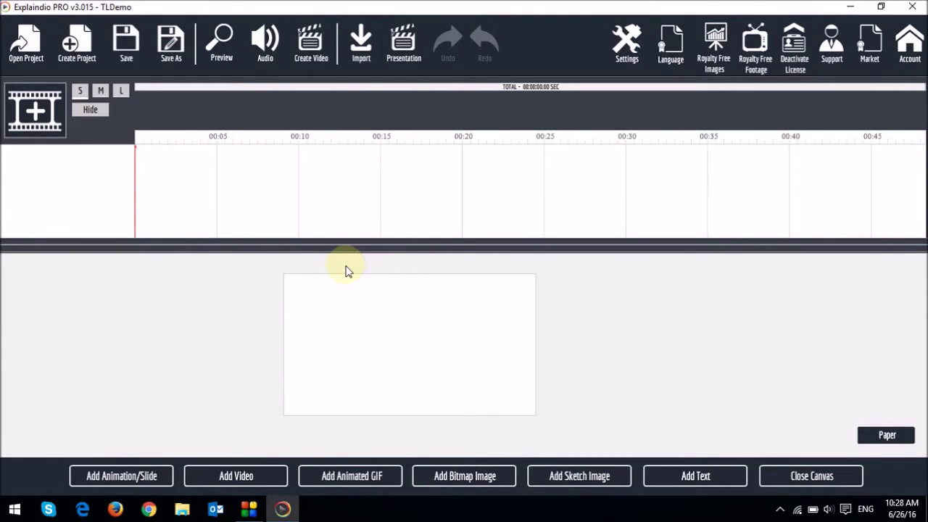
left_click(694, 476)
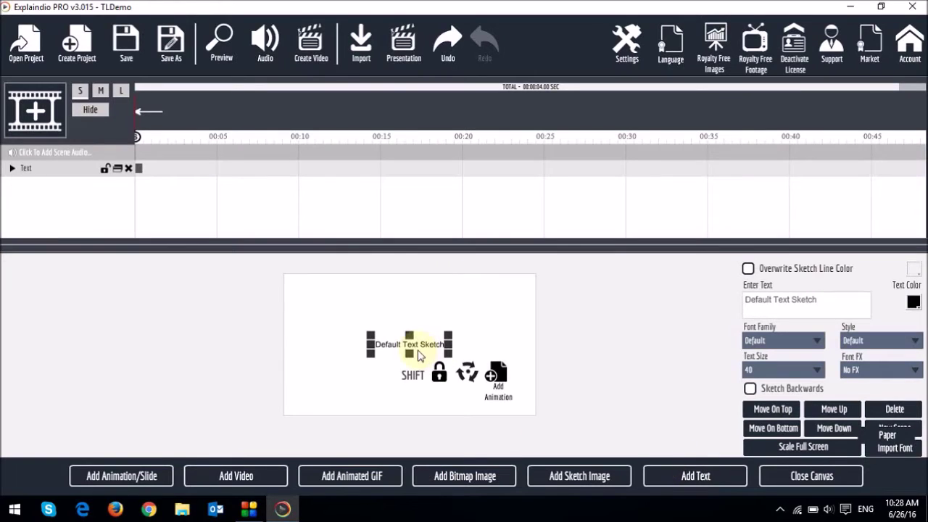
Set the text to Anton, enlarge it, move it near the top, and make it read 'All New EVC 3.0'.
left_click(779, 340)
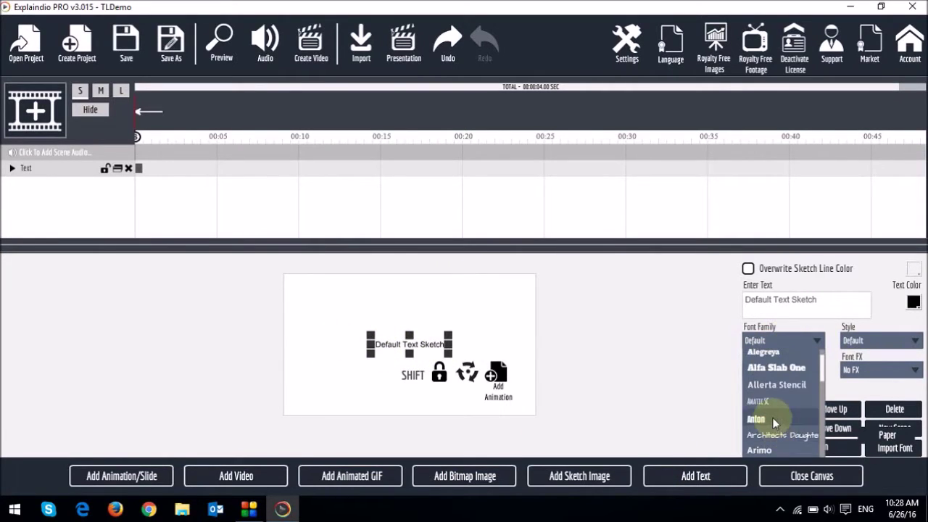
left_click(773, 418)
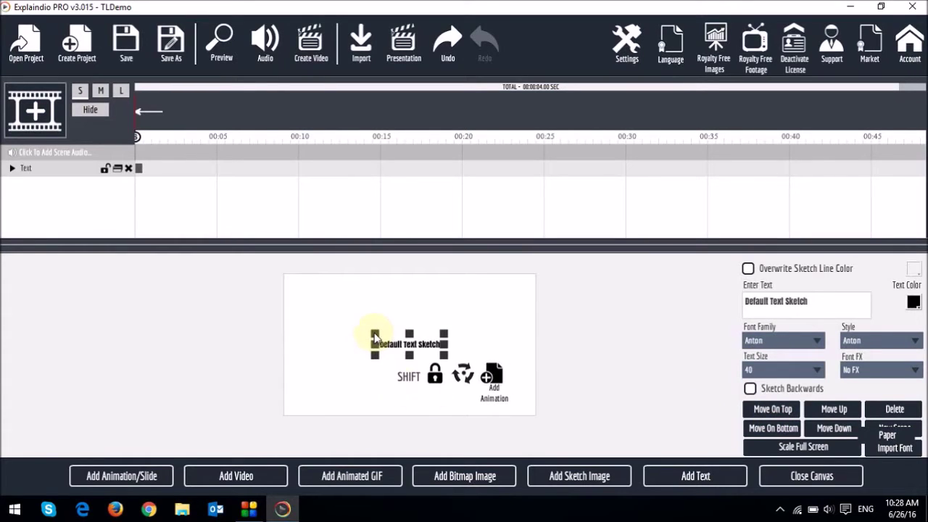
mouse_move(369, 333)
left_mouse_down()
mouse_move(327, 321)
mouse_move(335, 325)
left_mouse_up()
left_click_drag(395, 352, 397, 320)
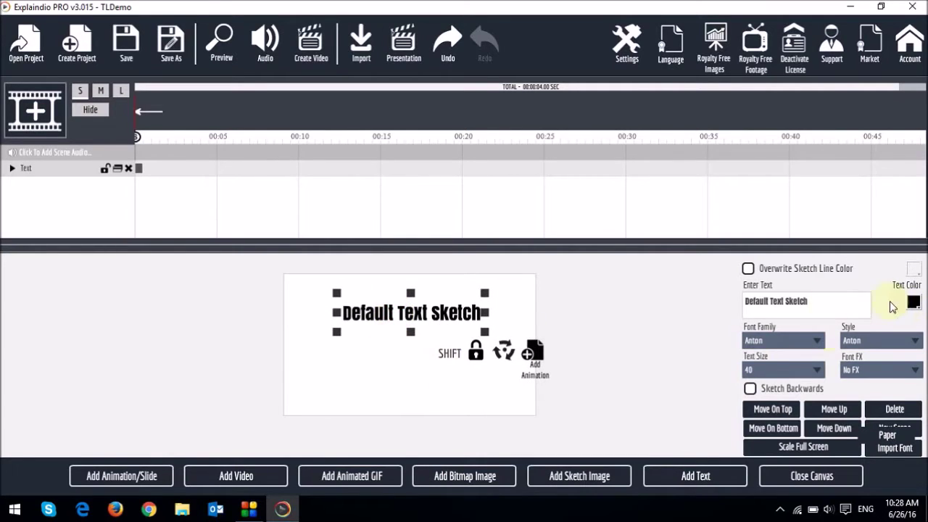
left_click_drag(823, 301, 591, 291)
type("A")
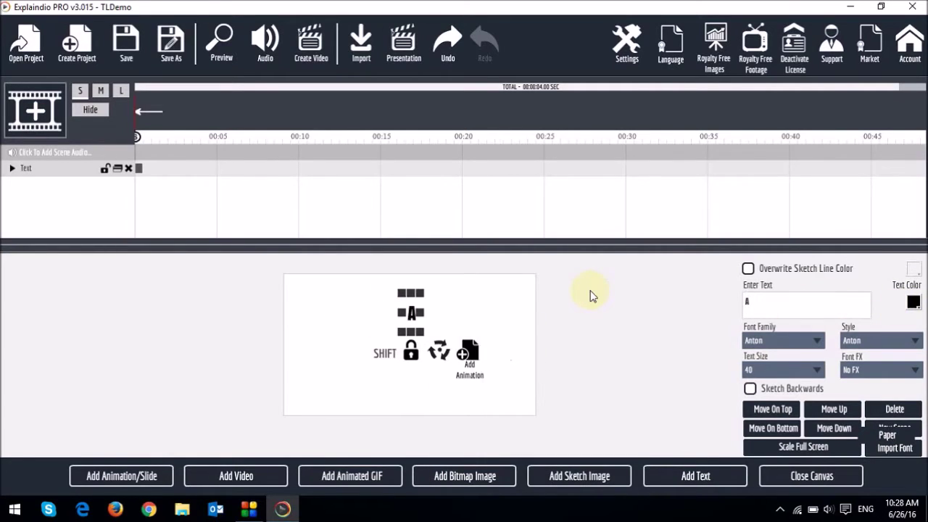
type("ll New EVC")
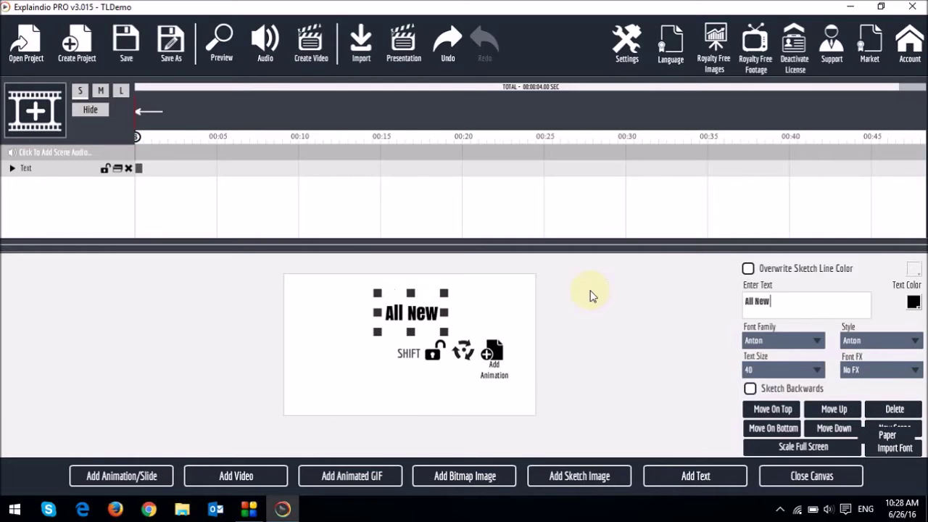
type(" 3.0")
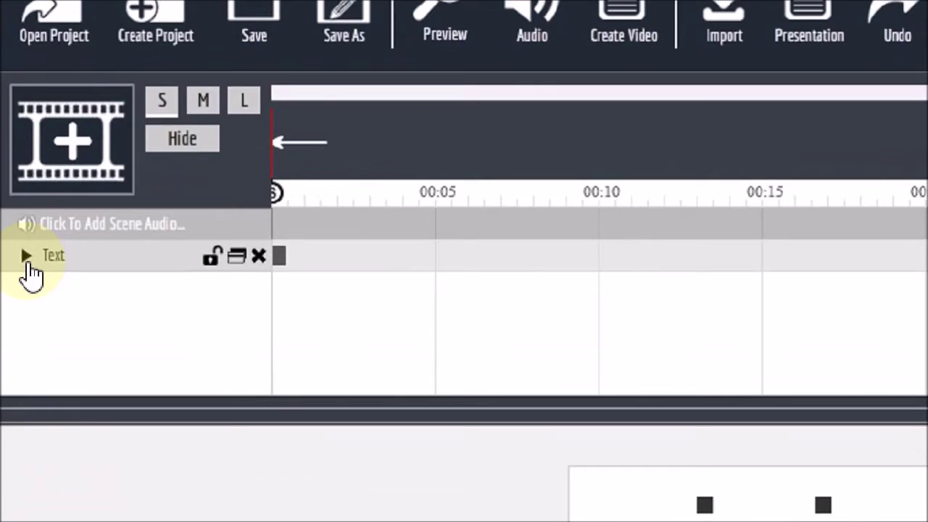
Add a Text By Letter > Zoom In Bounce effect to the text, then close the canvas.
left_click(27, 261)
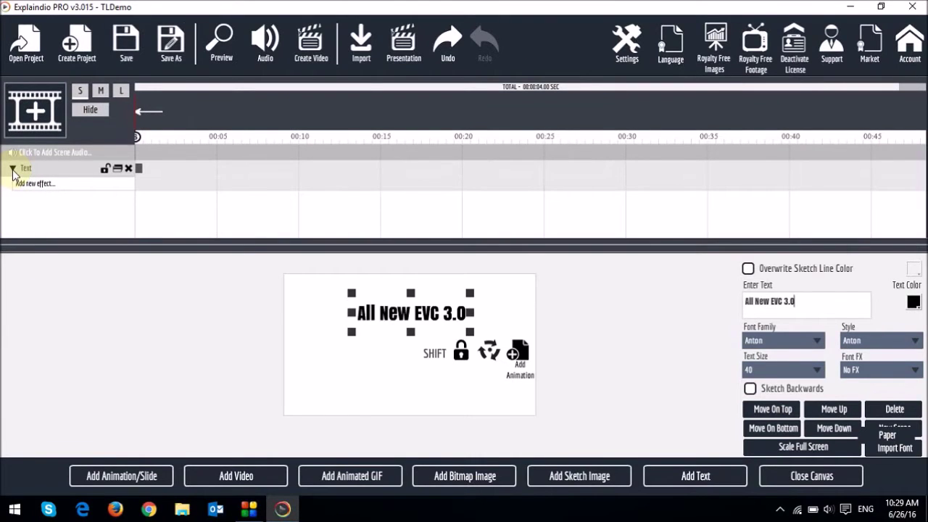
left_click(65, 190)
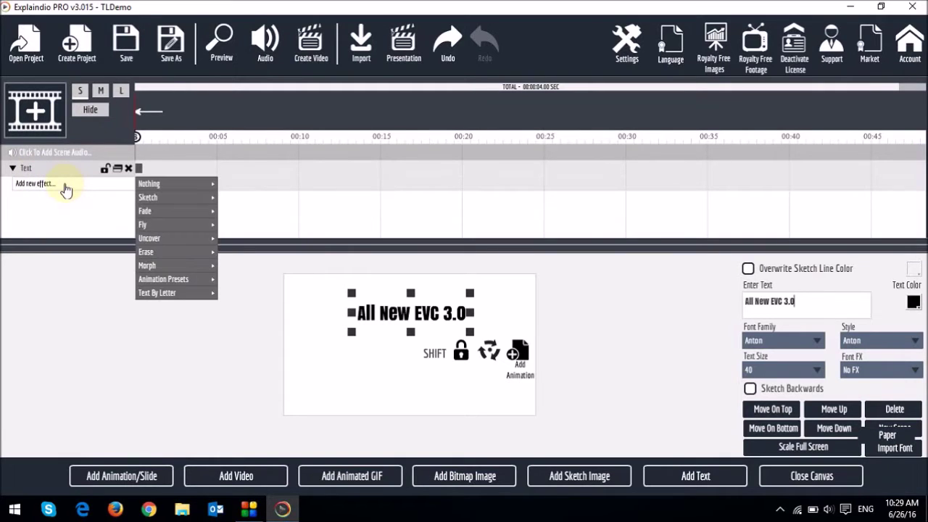
mouse_move(186, 294)
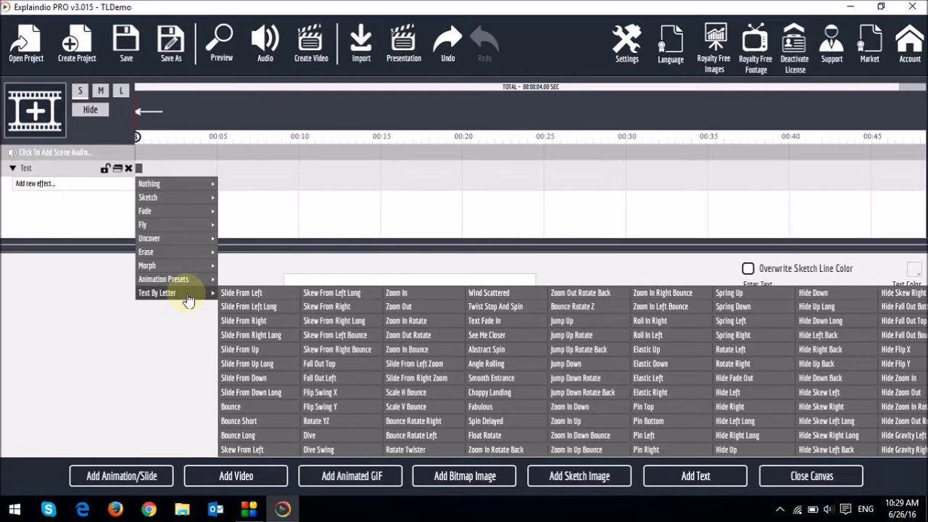
left_click(410, 351)
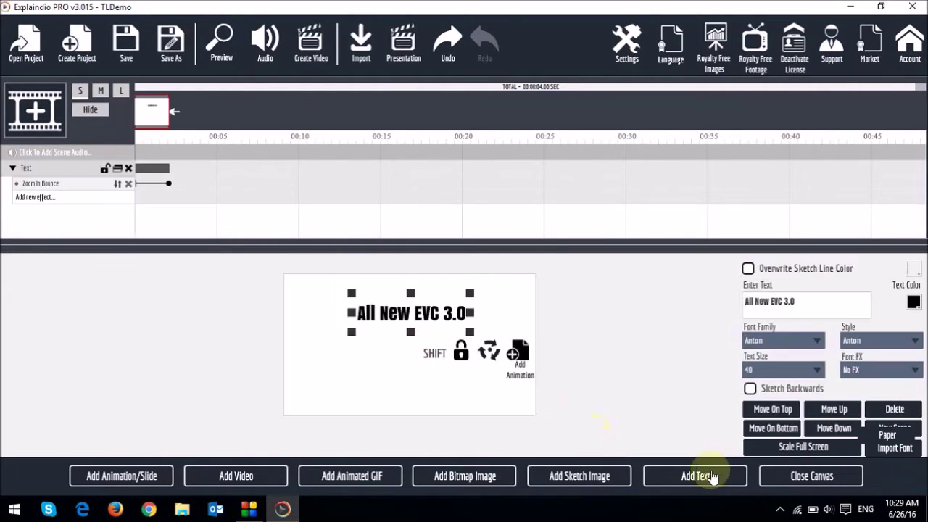
left_click(801, 482)
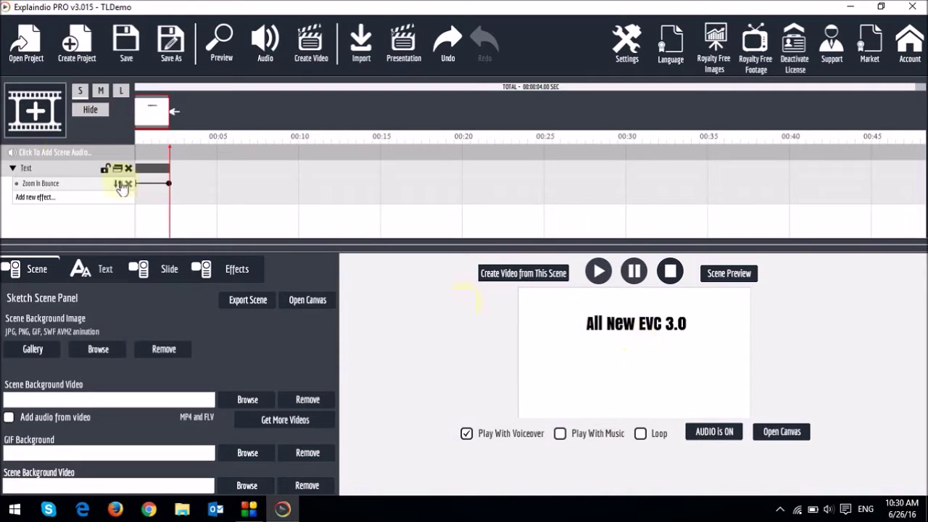
Stretch the Zoom In Bounce effect bar to about 3 seconds on the timeline.
left_click(49, 174)
left_click_drag(153, 169, 129, 170)
left_click_drag(170, 185, 155, 183)
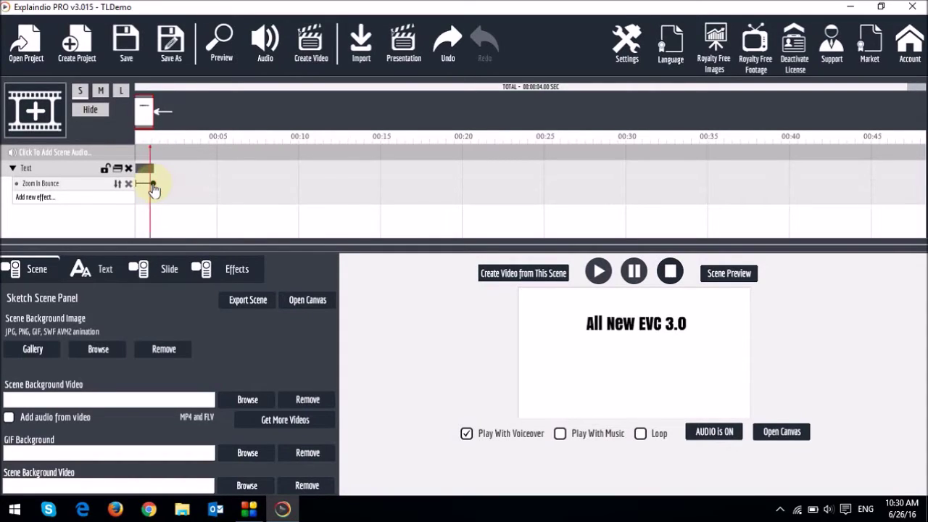
left_click(155, 184)
left_click_drag(158, 187, 187, 187)
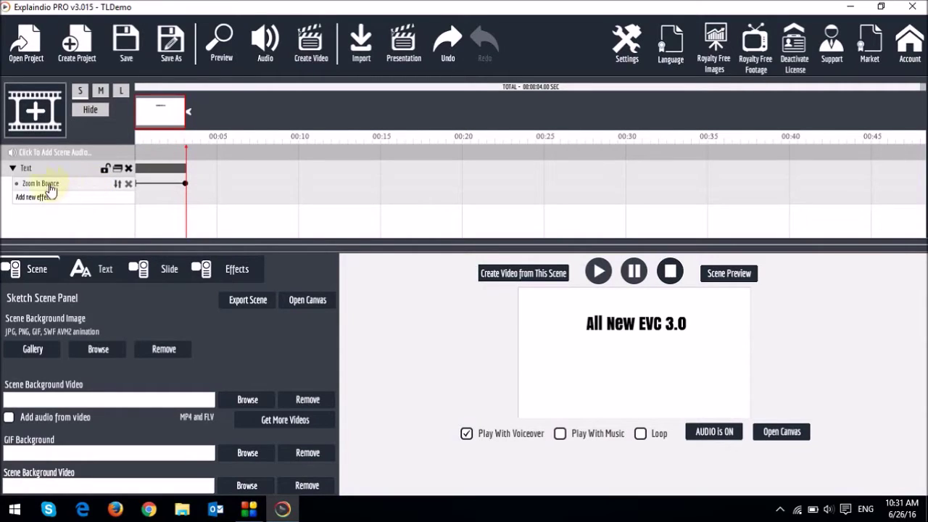
left_click(102, 202)
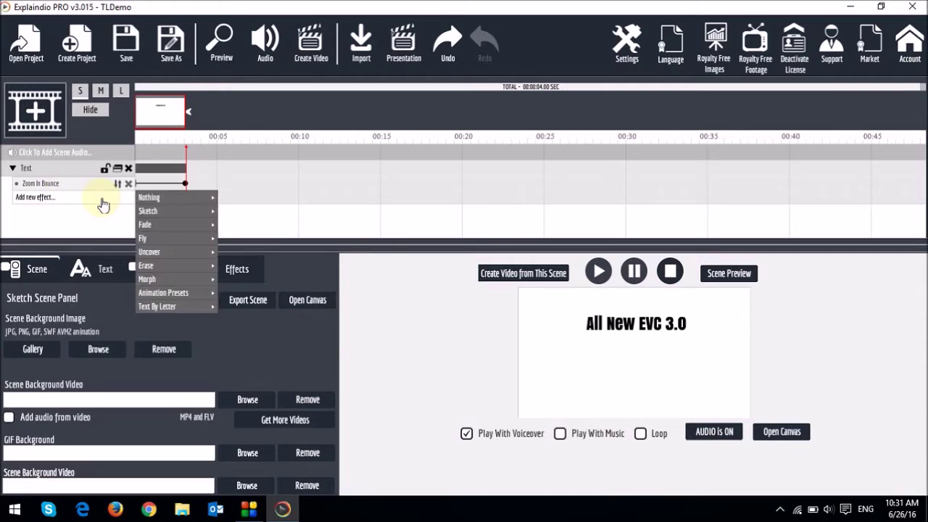
mouse_move(187, 304)
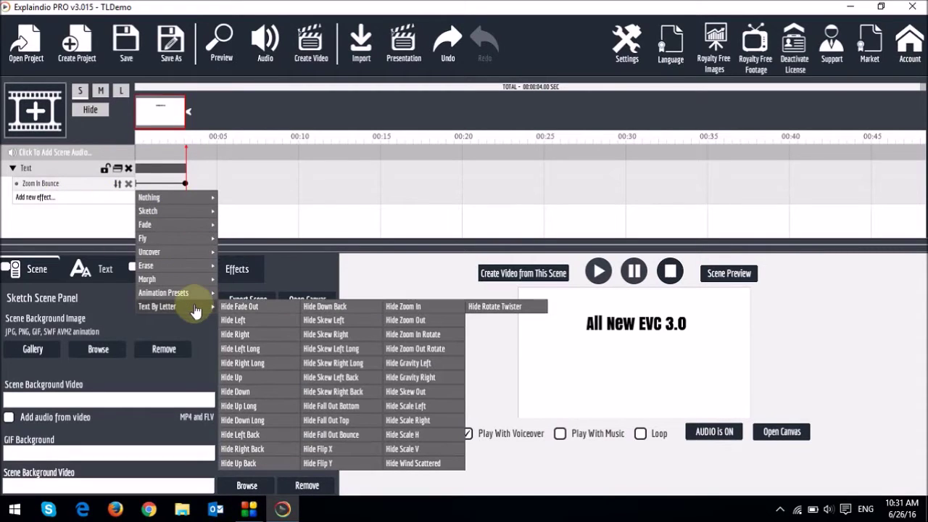
left_click(274, 307)
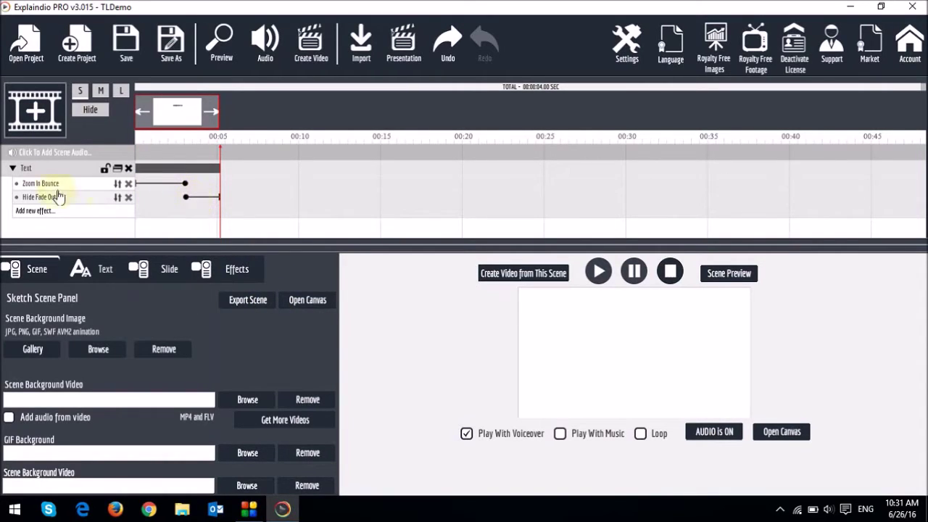
left_click(128, 197)
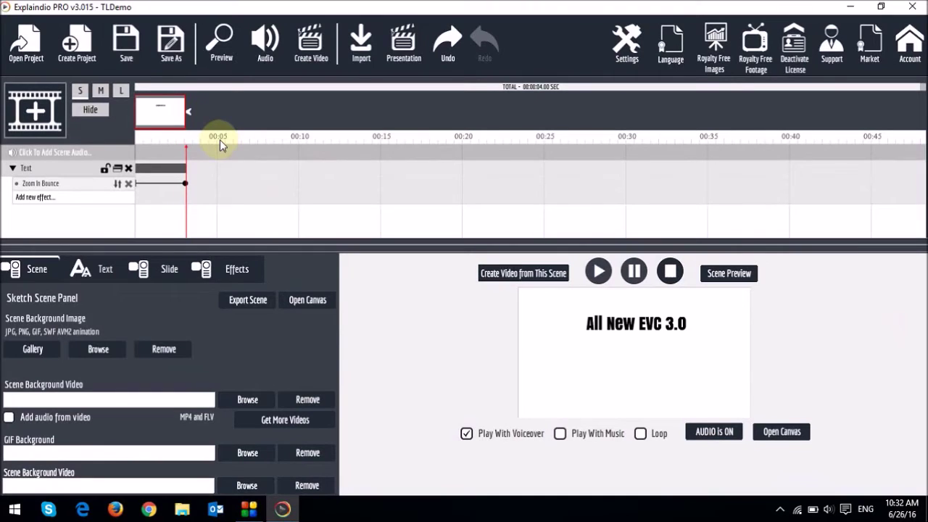
Import 'Explaindio Logo (Transparent)' from Pictures > AG-Pics (Demo) with Don't Sketch, placed below the text.
left_click(310, 300)
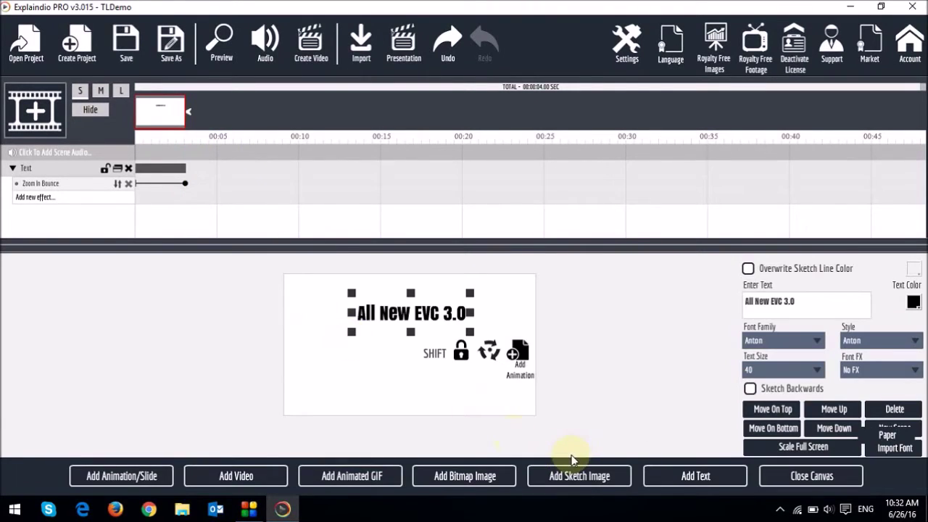
left_click(467, 477)
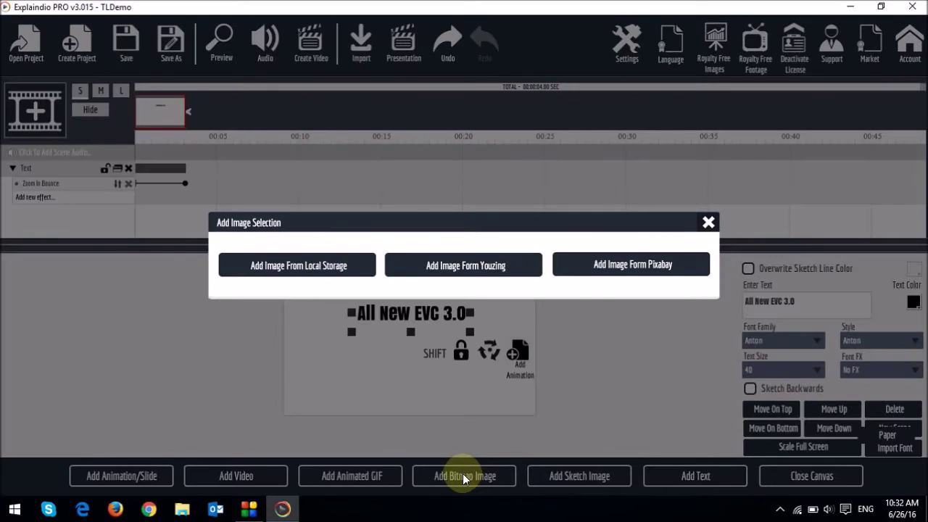
left_click(298, 268)
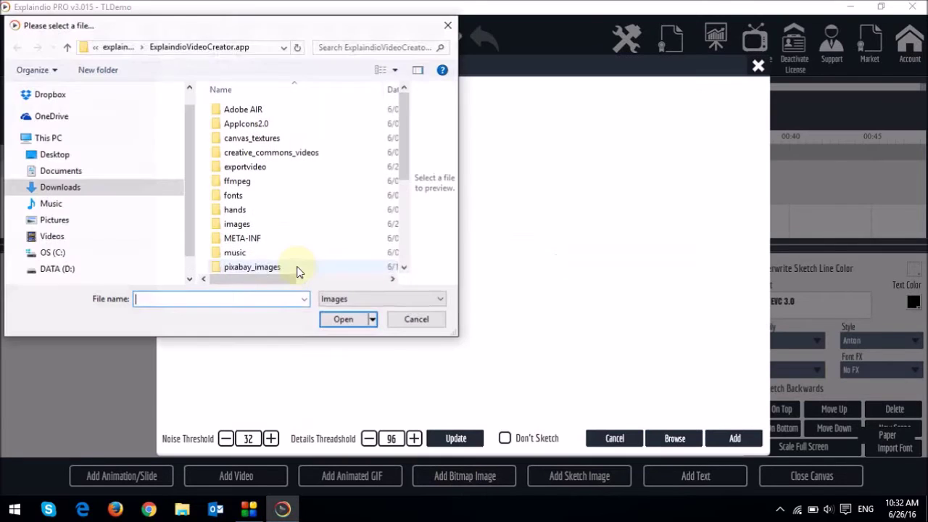
left_click(20, 220)
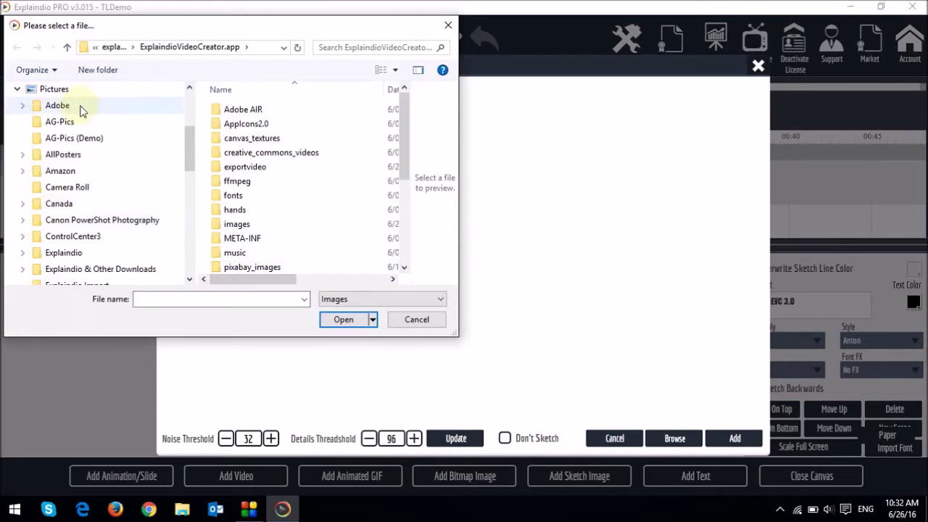
left_click(85, 145)
left_click_drag(404, 134, 403, 197)
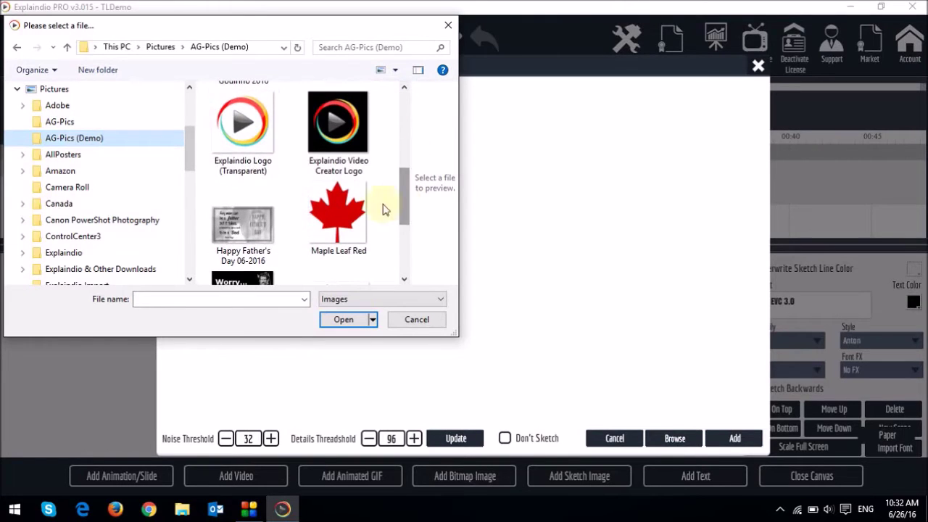
double_click(241, 133)
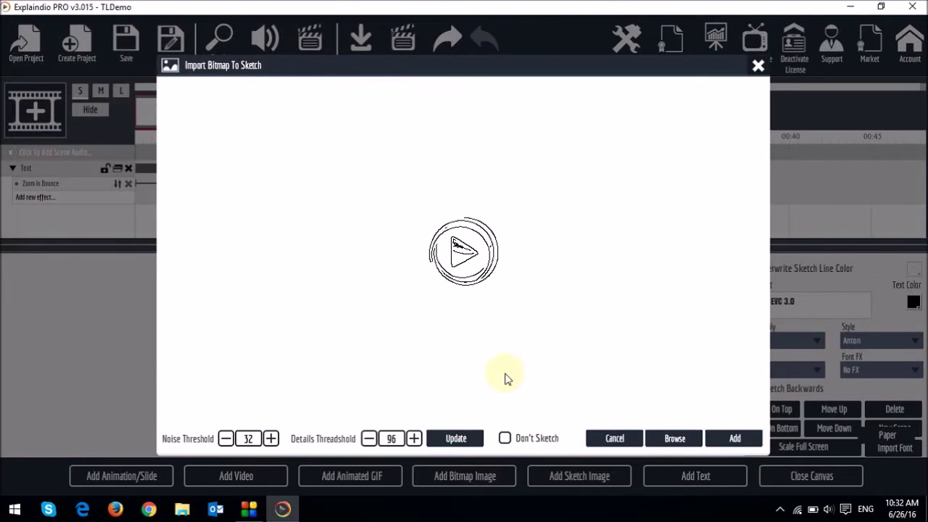
left_click(505, 439)
left_click(734, 439)
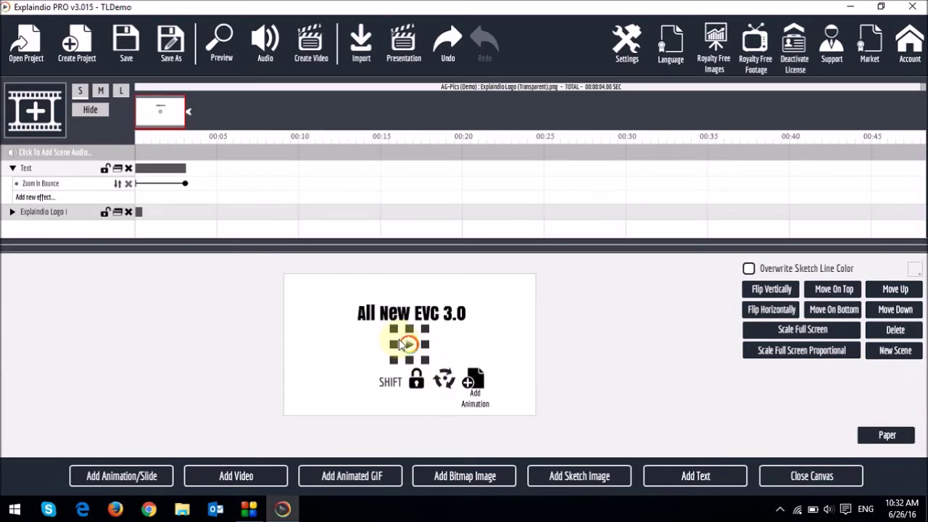
left_click_drag(408, 341, 376, 331)
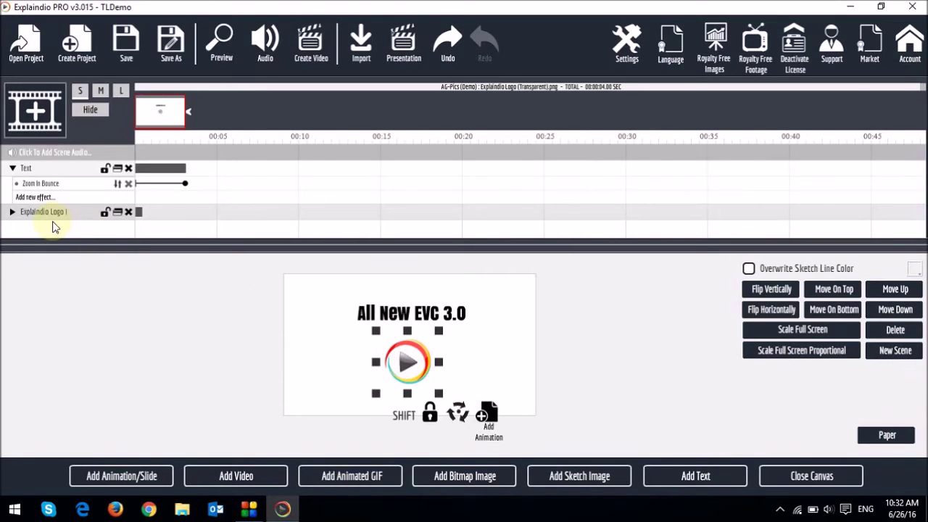
Add the Animation Presets > Jump Up effect to the Explaindio Logo track.
left_click(12, 212)
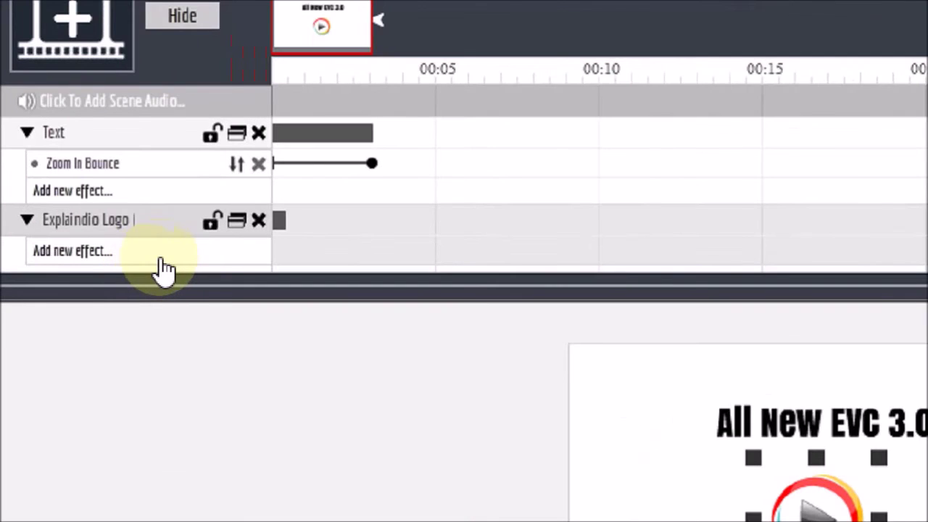
left_click(179, 261)
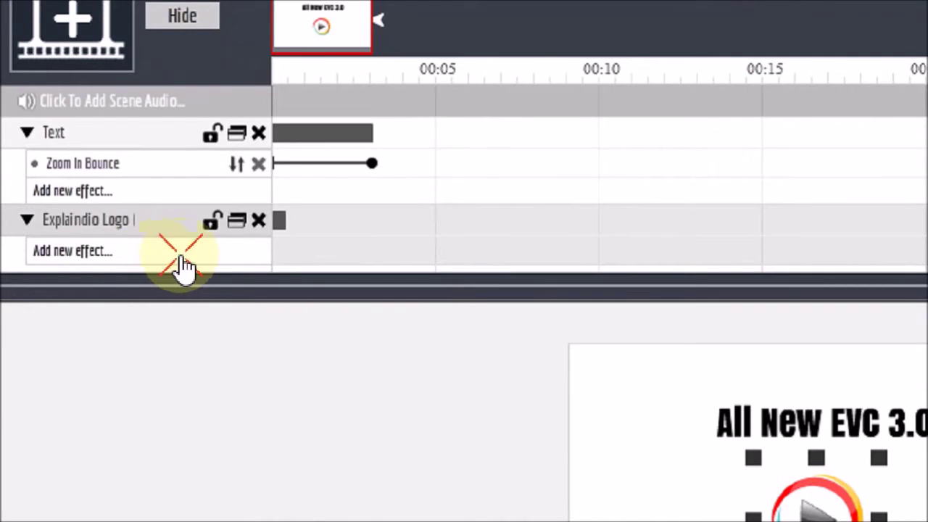
mouse_move(355, 326)
mouse_move(377, 444)
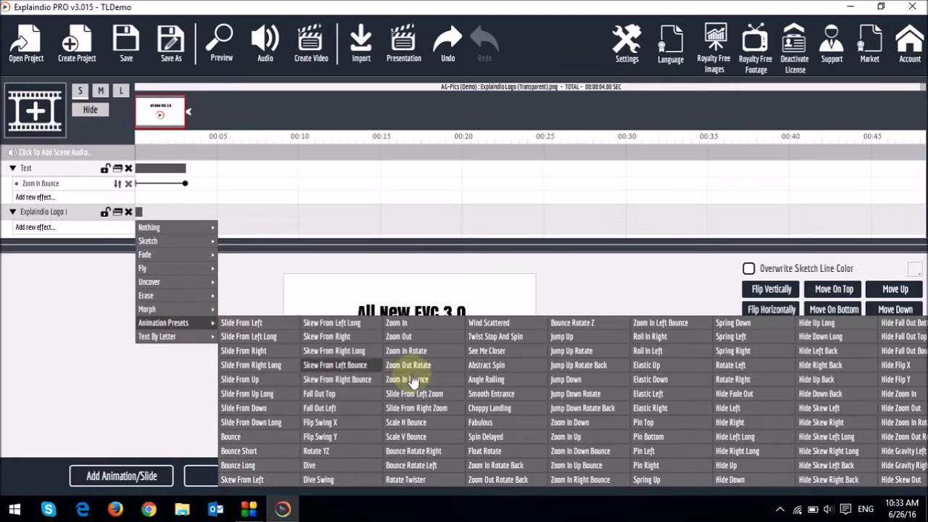
left_click(566, 337)
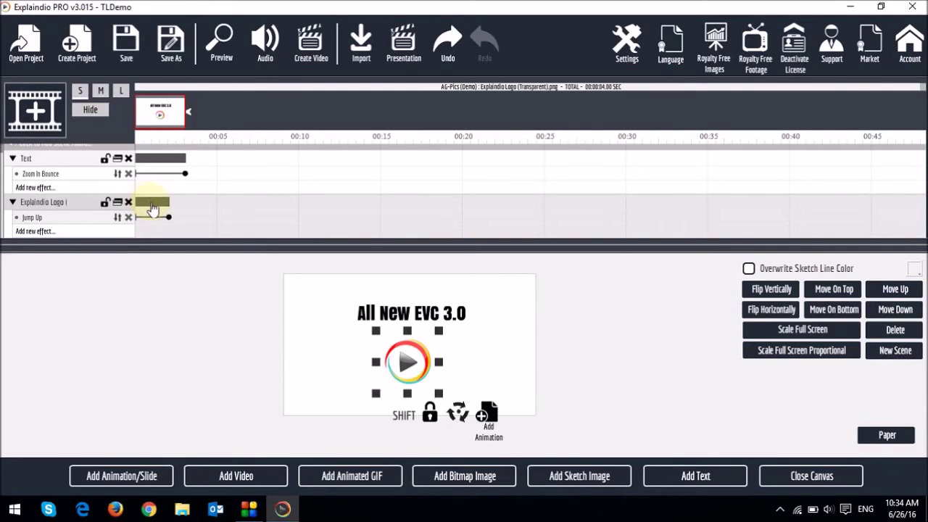
Shift the logo clip to start near 00:02 and lengthen its Jump Up effect, previewing the result.
left_click(223, 50)
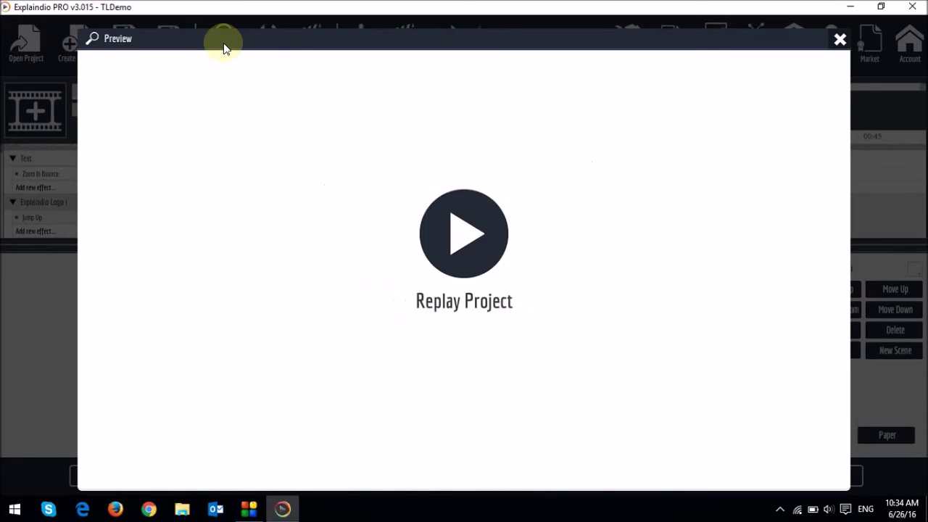
left_click(840, 39)
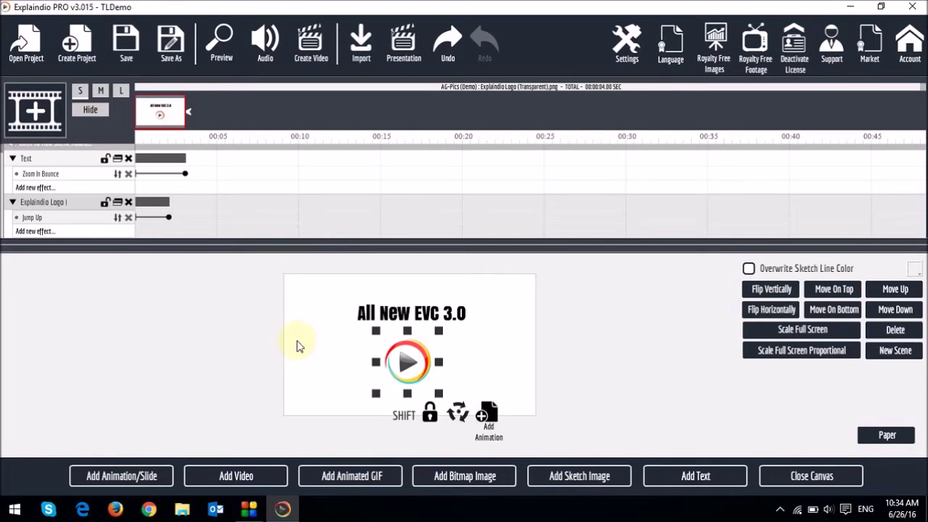
left_click_drag(151, 209, 187, 207)
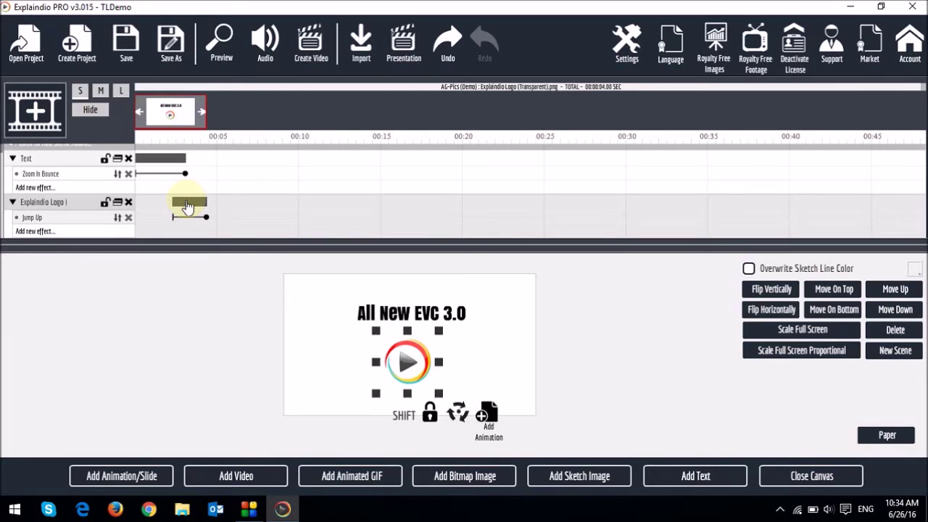
left_click(221, 45)
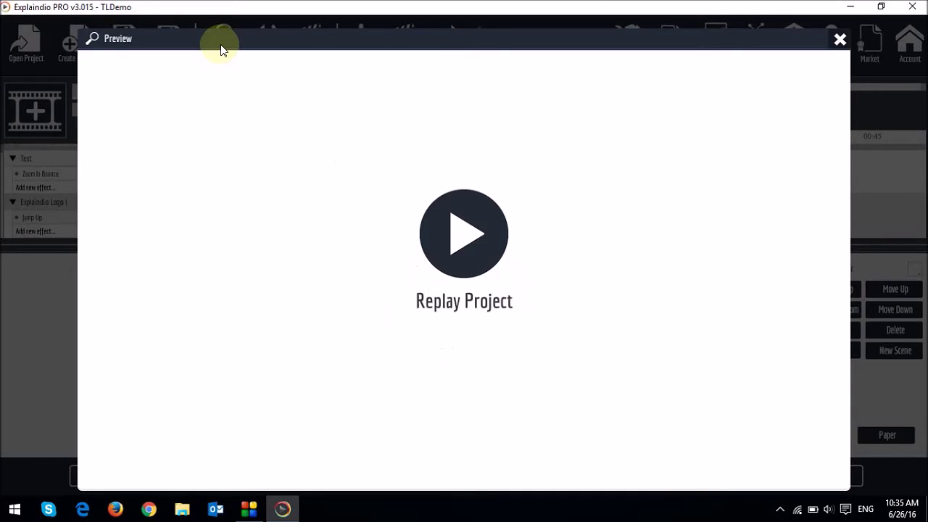
left_click(840, 40)
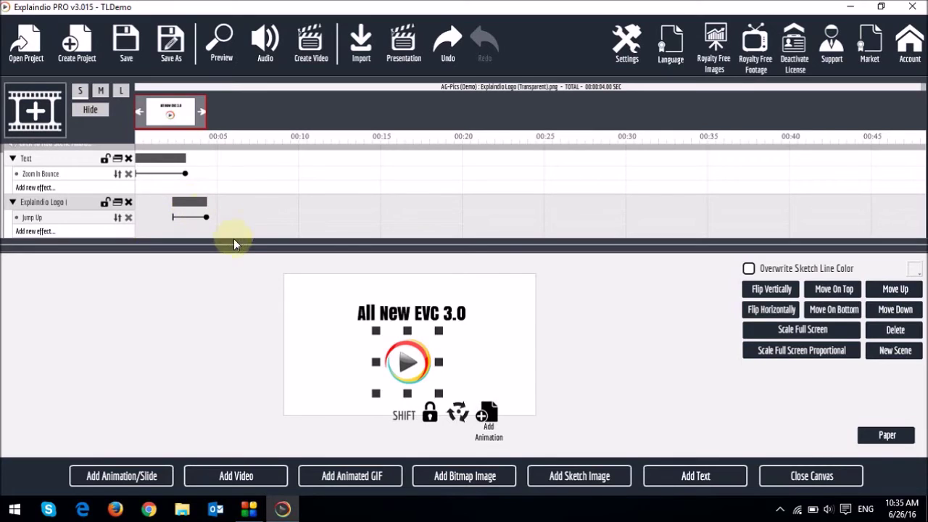
left_click_drag(206, 216, 226, 217)
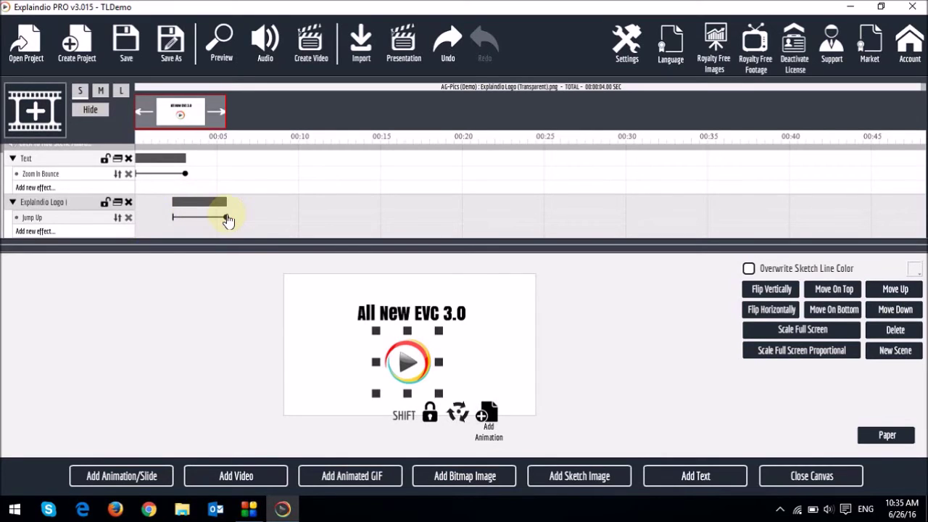
Preview the scene to watch the text then the logo animate, and close the preview.
left_click(220, 42)
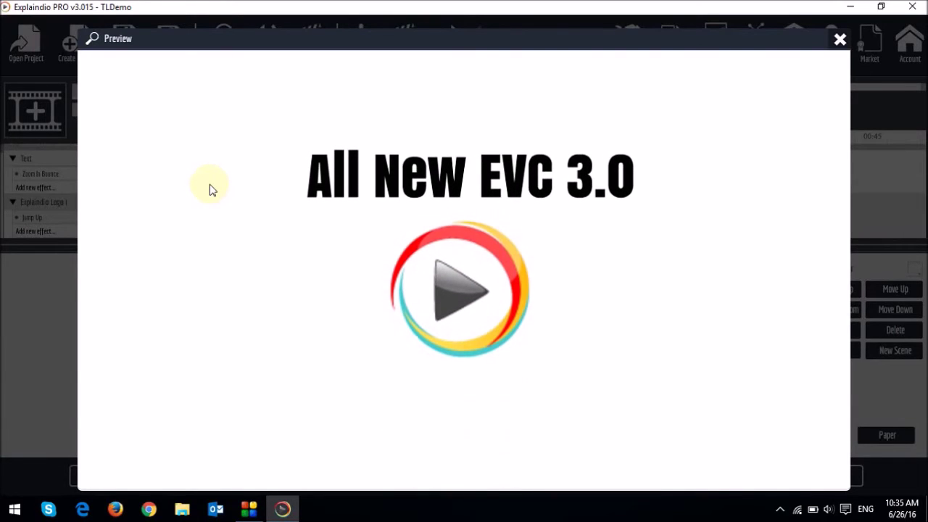
left_click(839, 39)
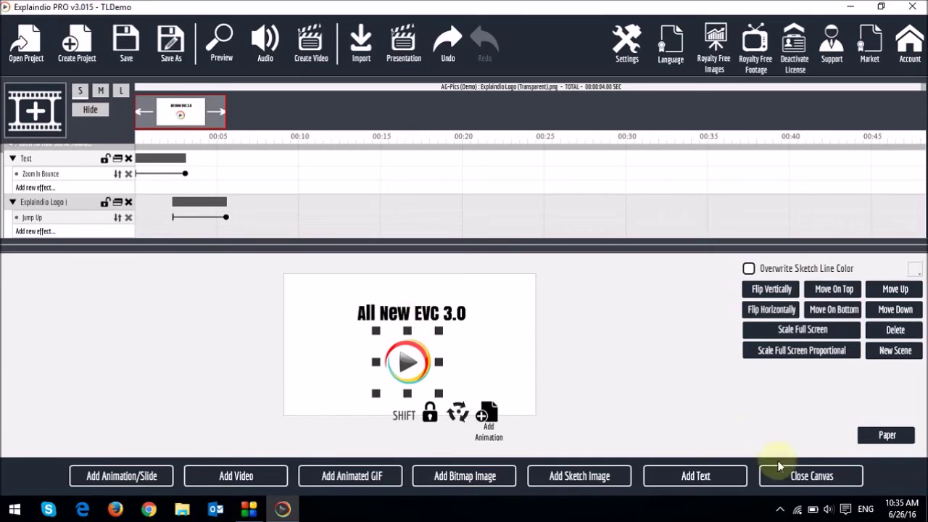
Set the Jump Up effect's Pause After Action to 70 frames (2.9 sec) and preview the scene.
left_click(811, 476)
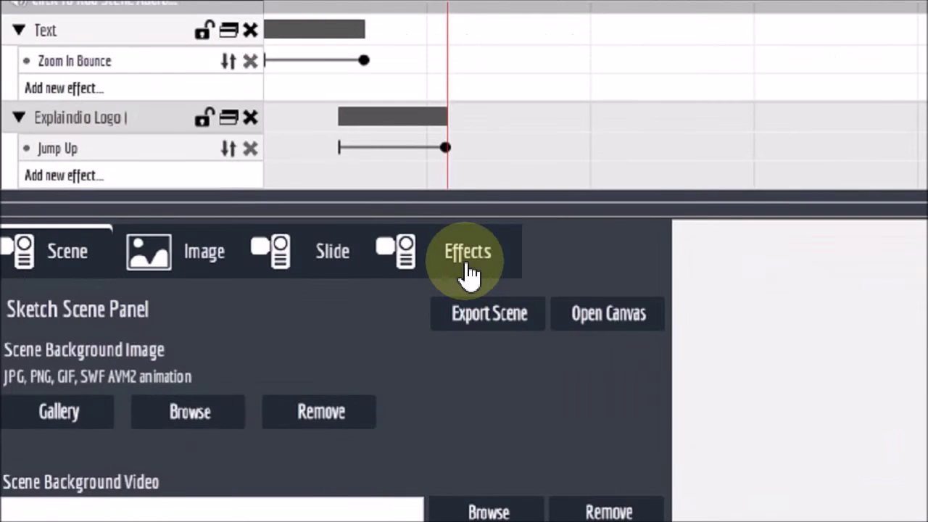
left_click(468, 274)
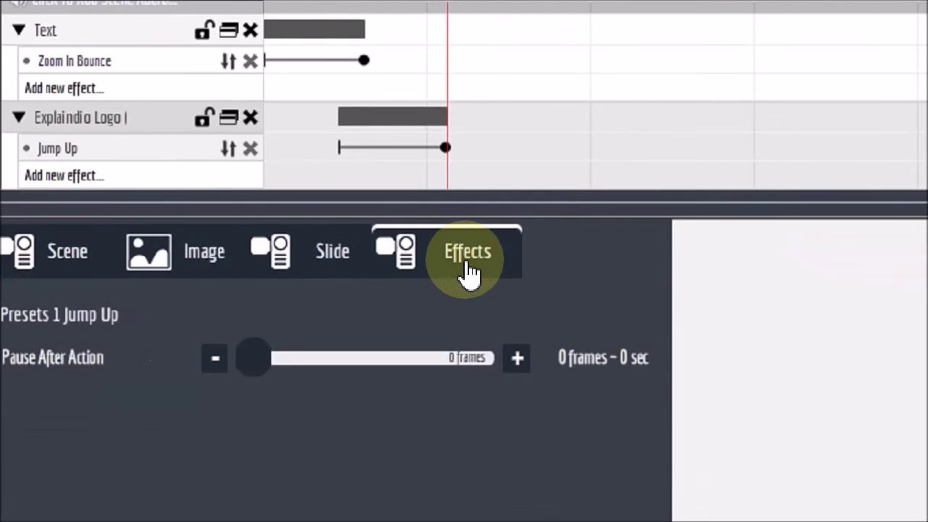
left_click(518, 369)
left_click(519, 369)
left_click(519, 369)
left_click(519, 368)
left_click(519, 368)
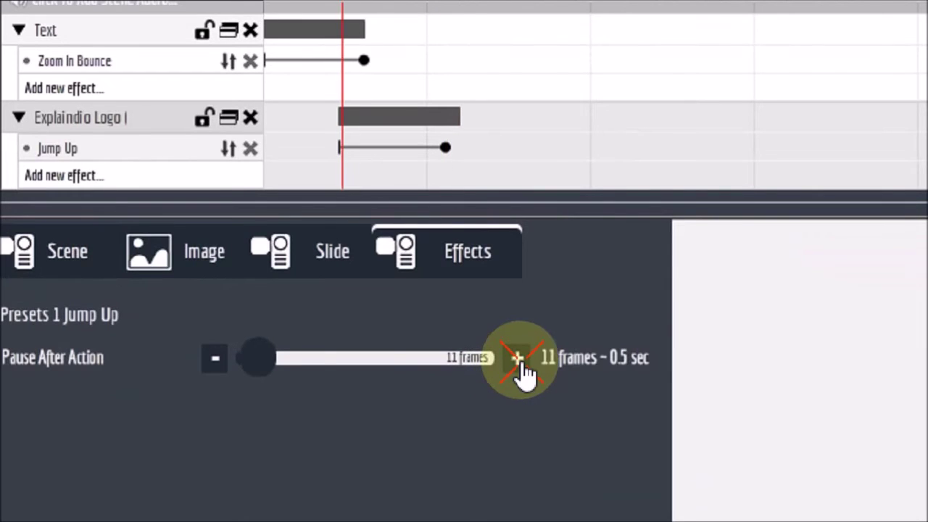
left_click(519, 369)
left_click(519, 369)
left_click(519, 368)
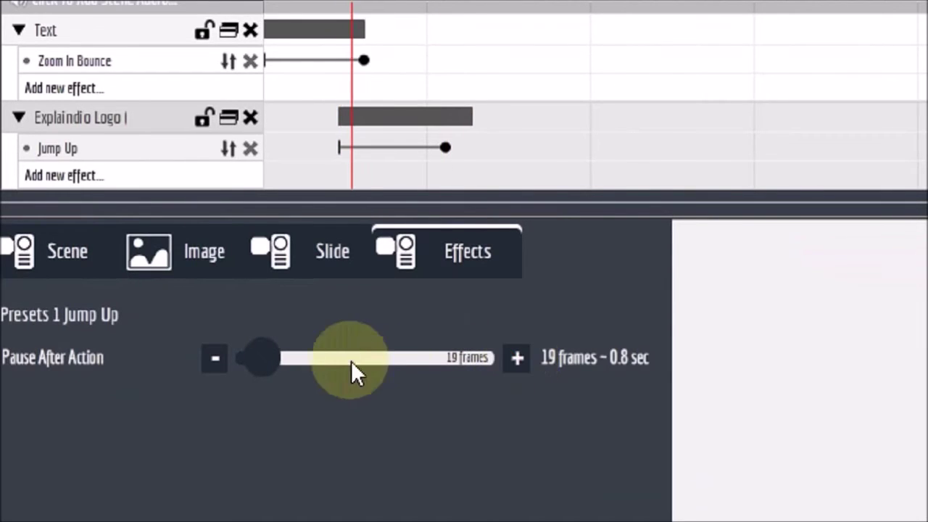
left_click_drag(264, 362, 283, 364)
left_click(517, 357)
left_click(517, 357)
left_click(518, 358)
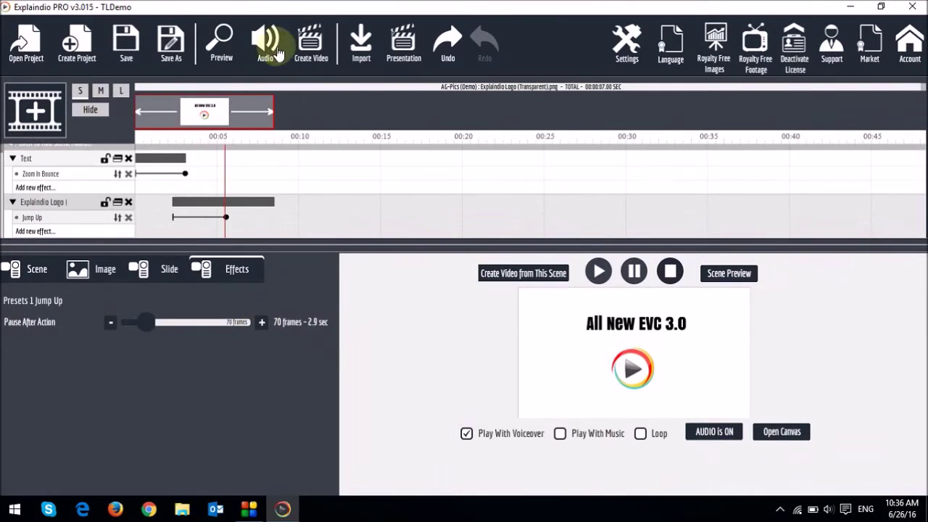
left_click(229, 43)
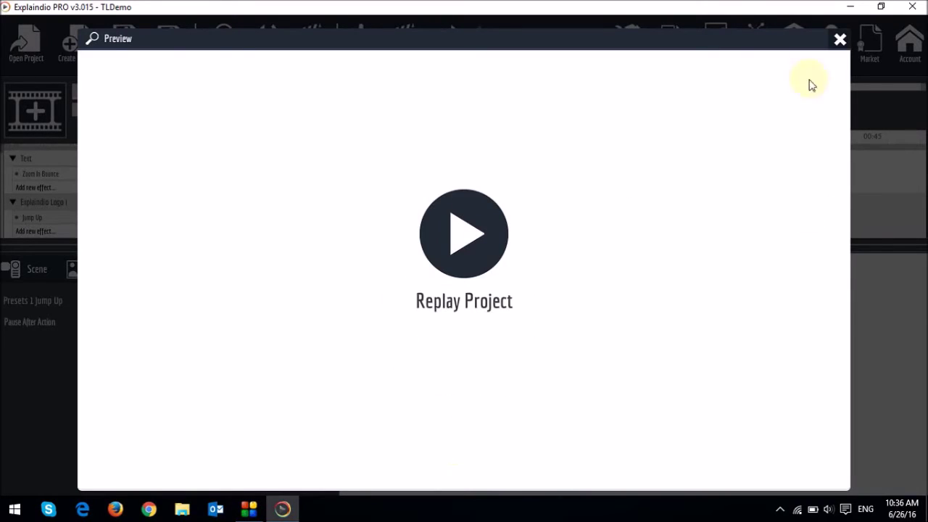
left_click(840, 41)
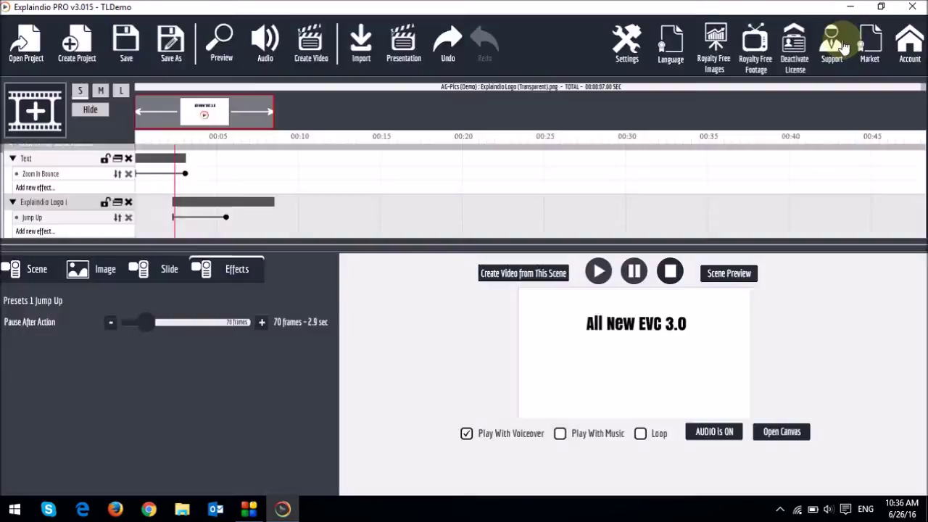
Reopen the first scene's canvas with the text and logo, then start adding another scene.
left_click(795, 435)
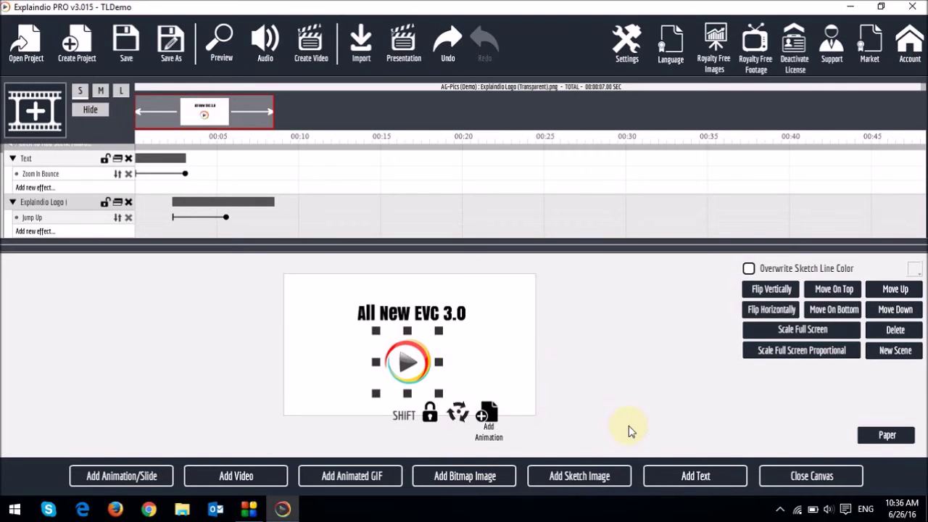
left_click(36, 112)
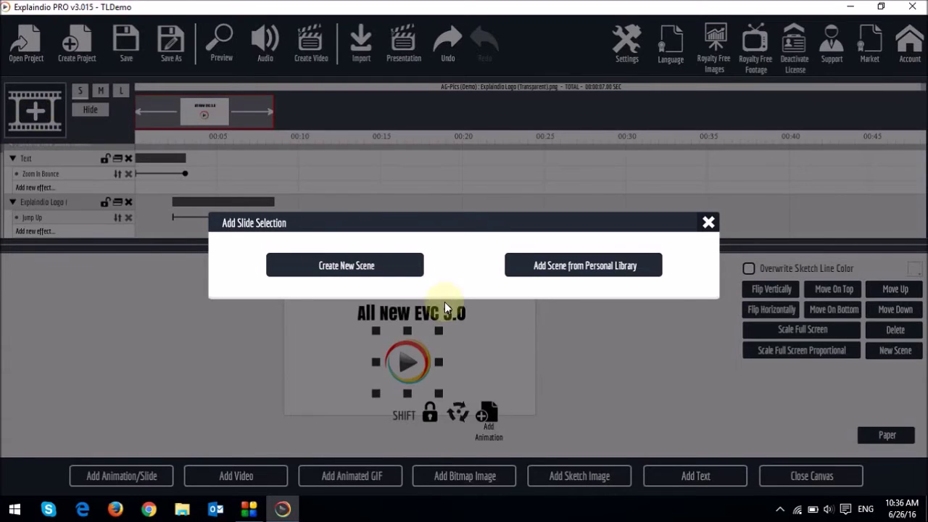
Create an empty second scene and place the clock.svg sketch image on its canvas.
left_click(373, 266)
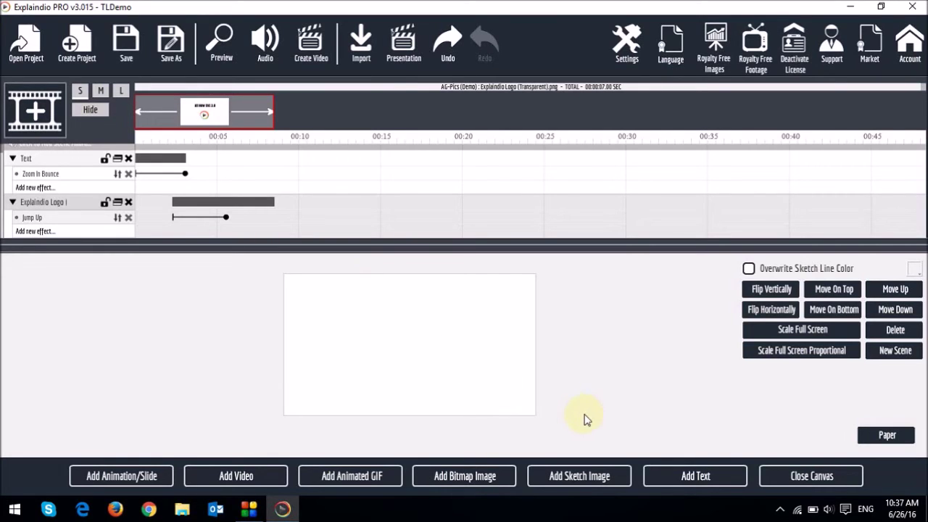
left_click(584, 476)
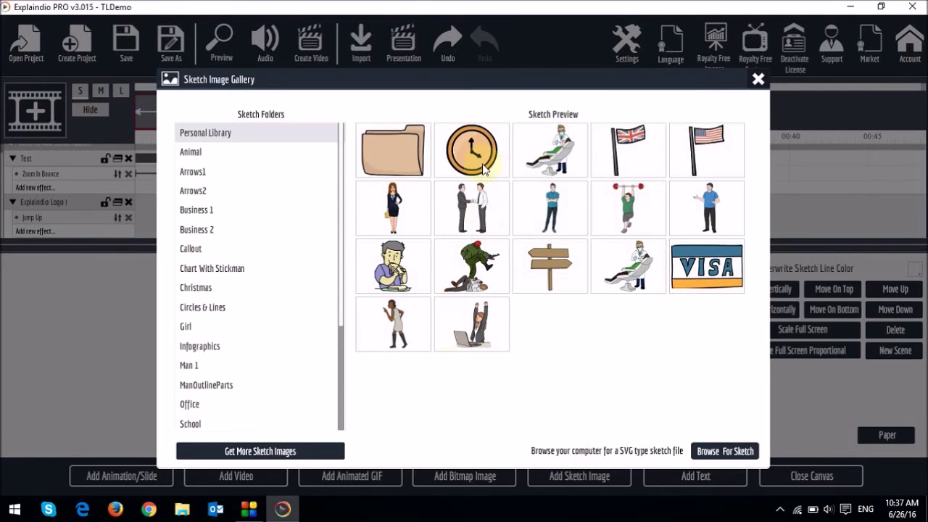
left_click(474, 154)
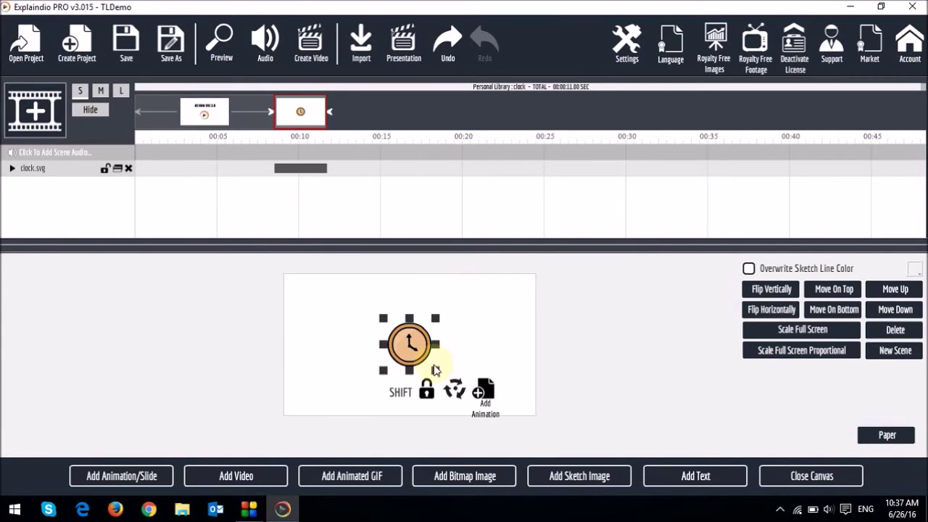
left_click_drag(408, 343, 409, 346)
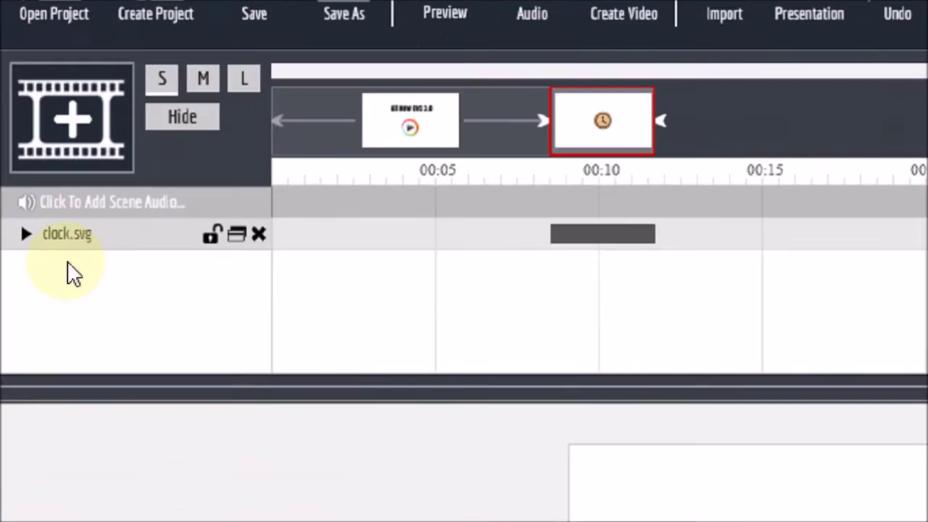
Unlock and expand the clock.svg layer, then delete its Sketch By Hand effect.
left_click(13, 170)
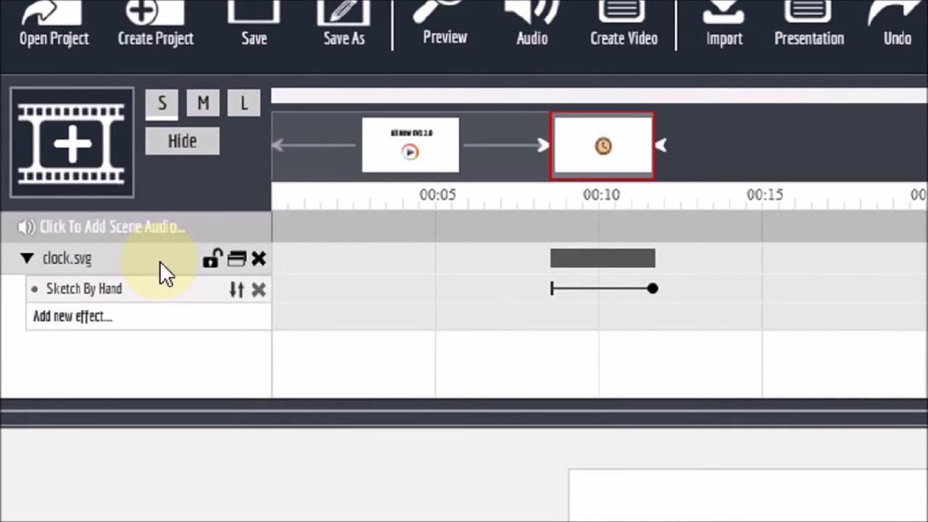
left_click(212, 261)
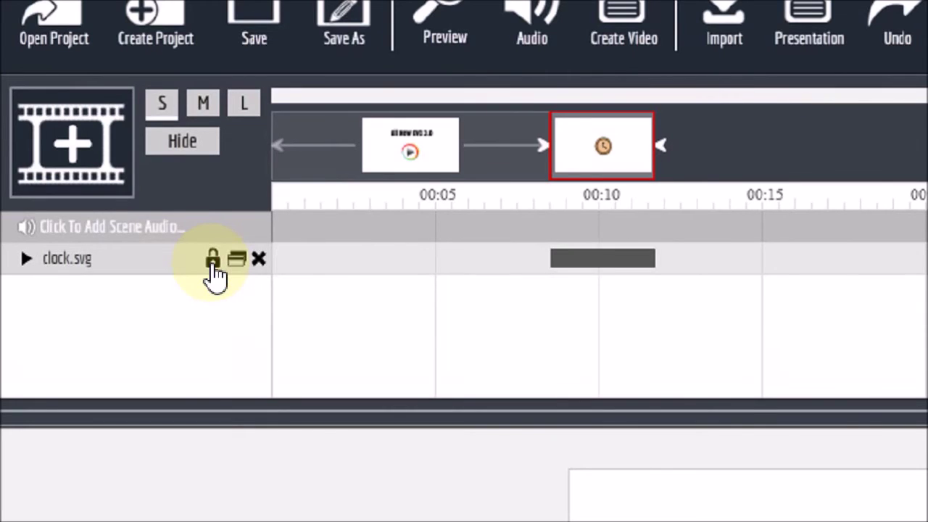
left_click(213, 263)
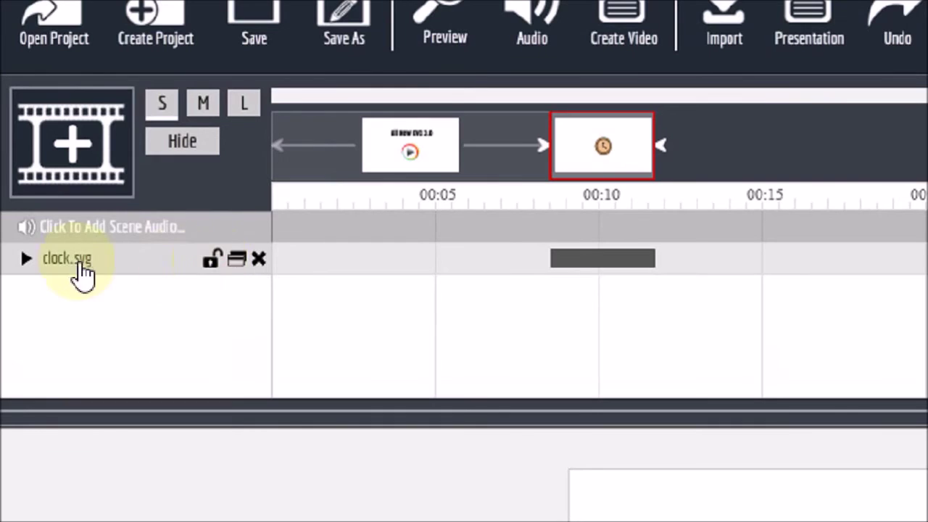
left_click(29, 261)
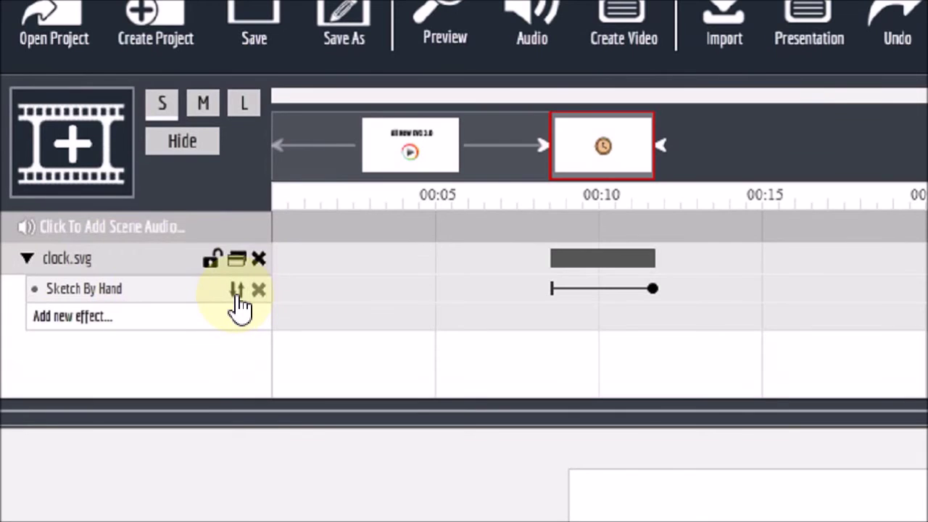
left_click(237, 294)
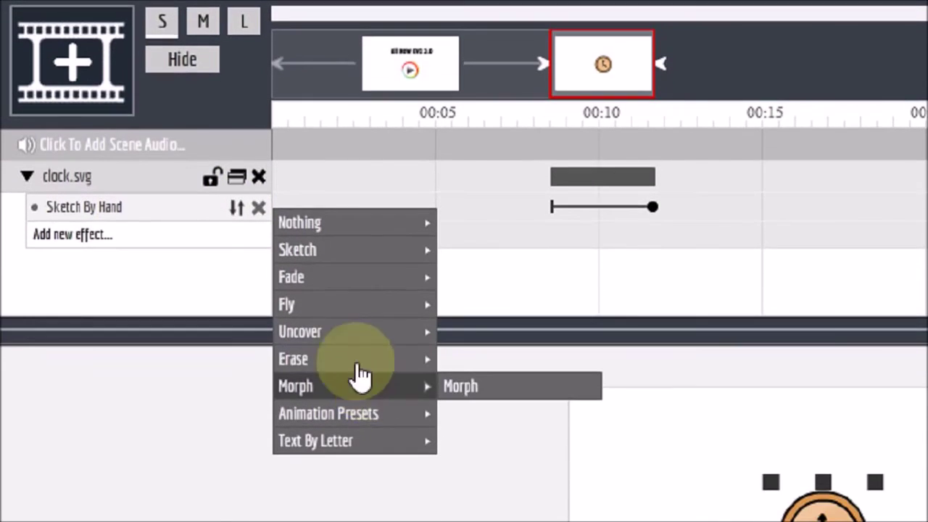
left_click(213, 222)
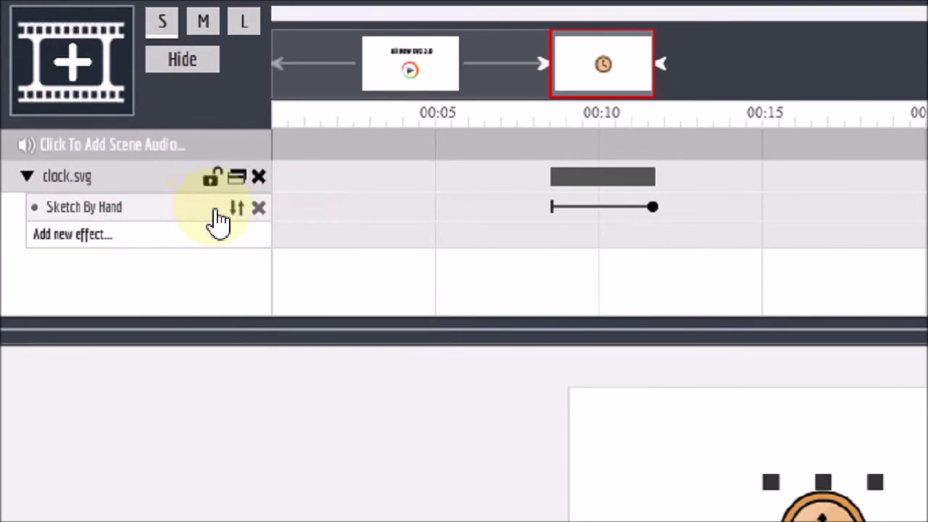
left_click(258, 209)
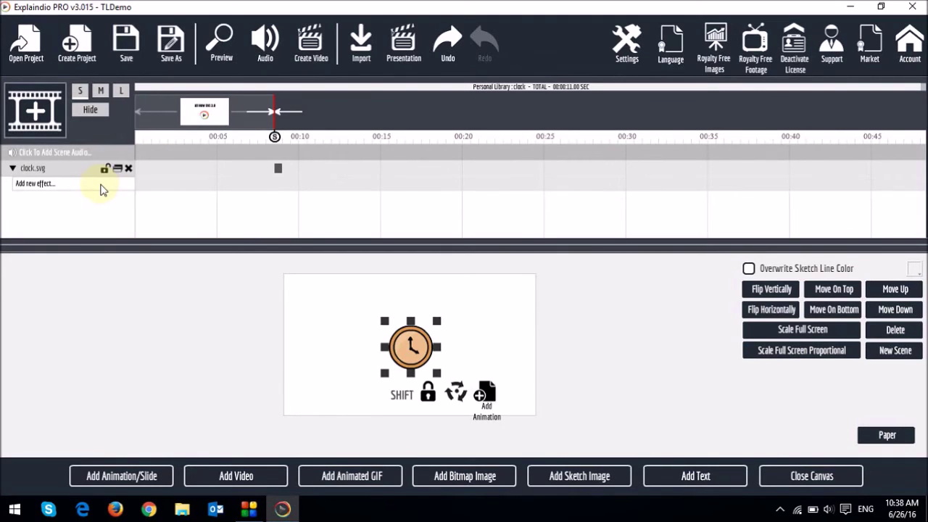
Apply the Zoom In animation preset to clock.svg and close the canvas.
left_click(101, 189)
mouse_move(216, 279)
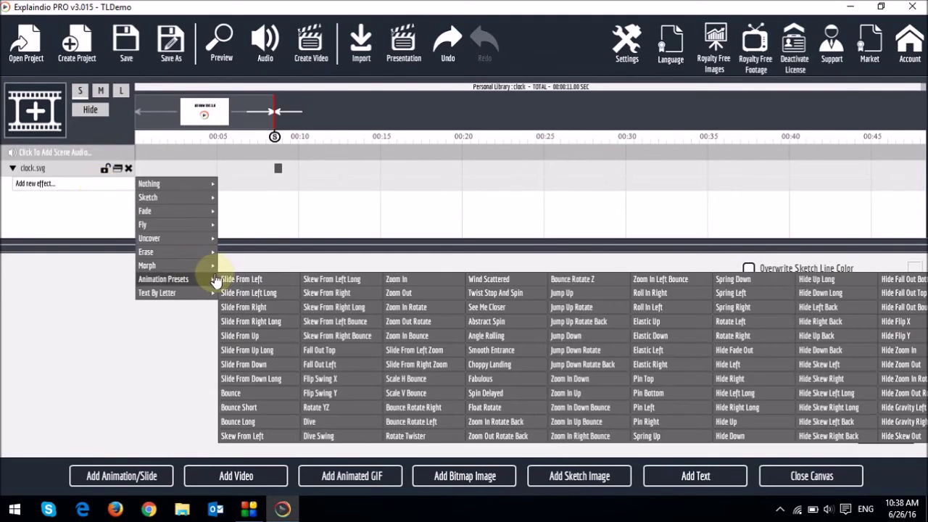
left_click(396, 281)
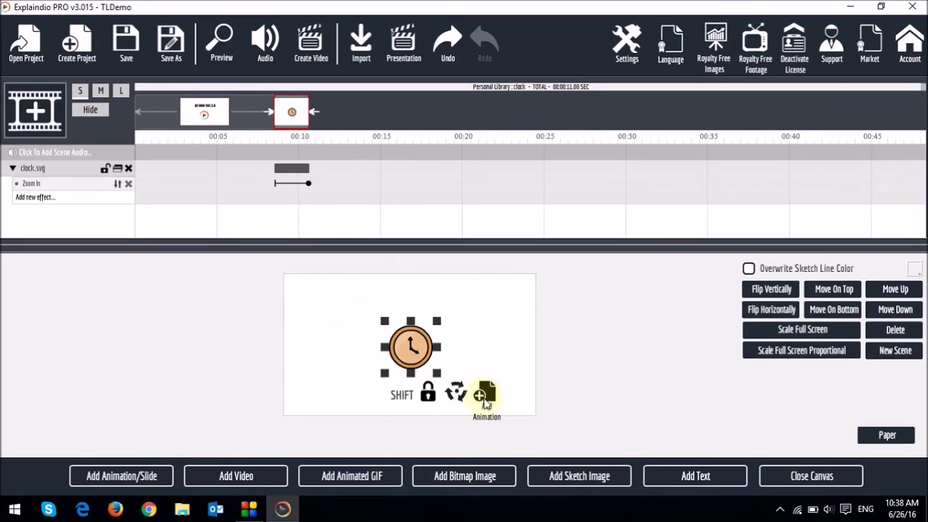
left_click(819, 479)
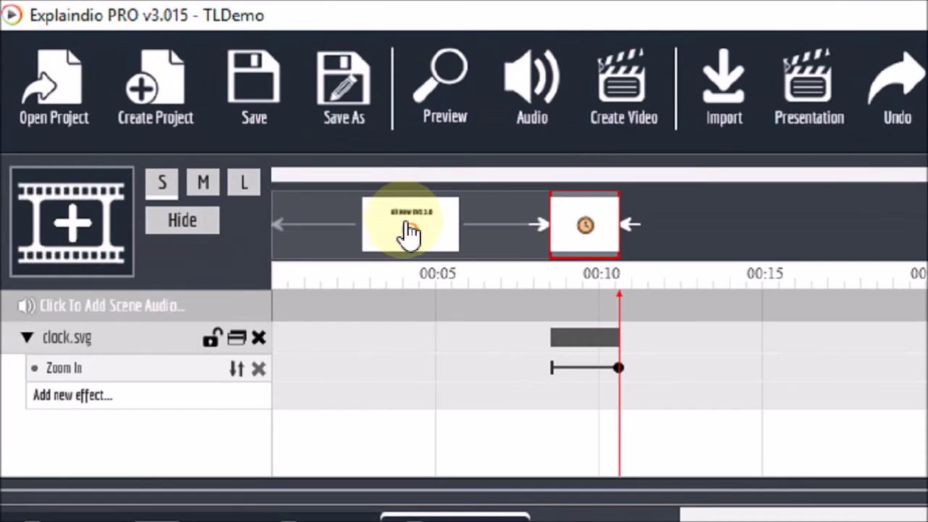
Compare both scenes' tracks, then delete the clock scene through its clock.svg layer's X.
left_click(205, 114)
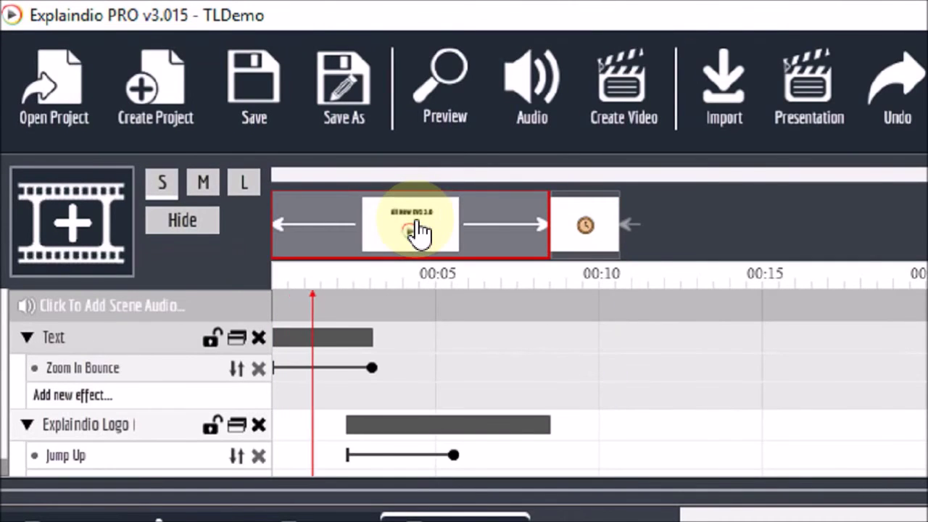
left_click(590, 233)
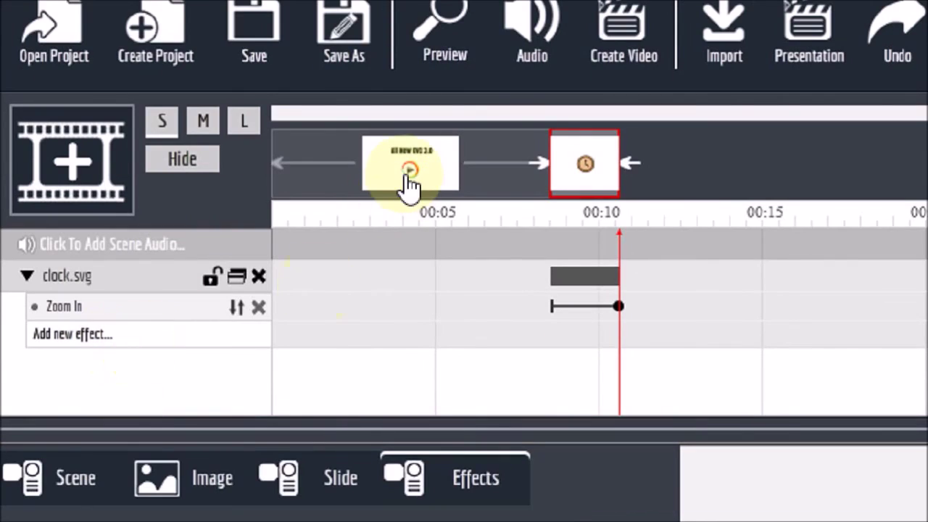
left_click(410, 185)
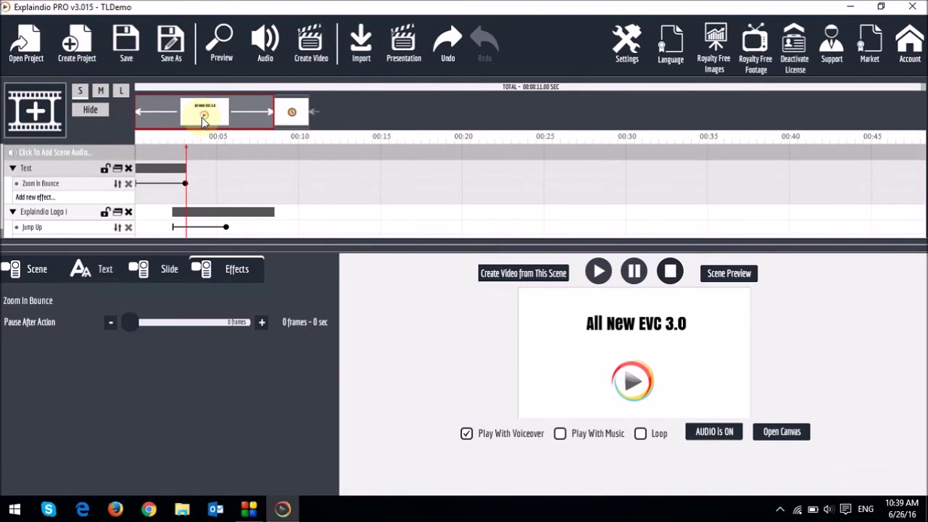
left_click(291, 116)
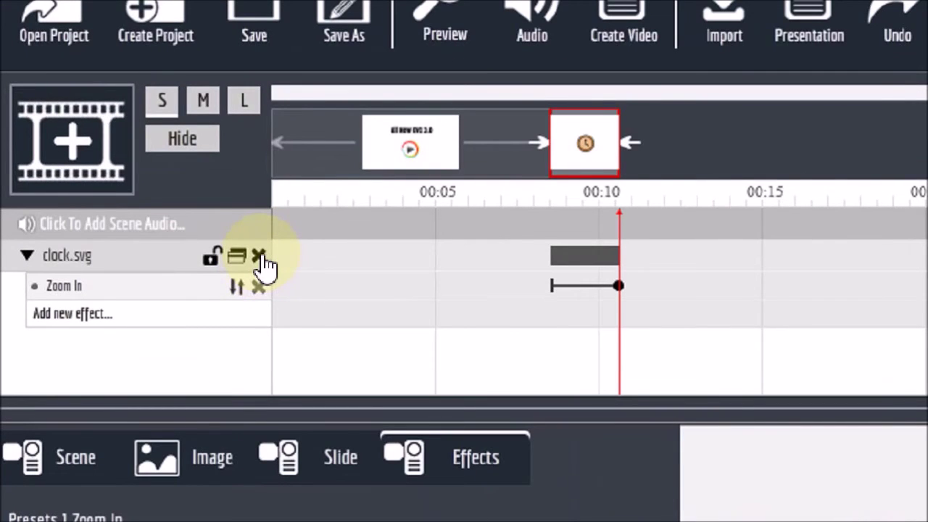
left_click(259, 256)
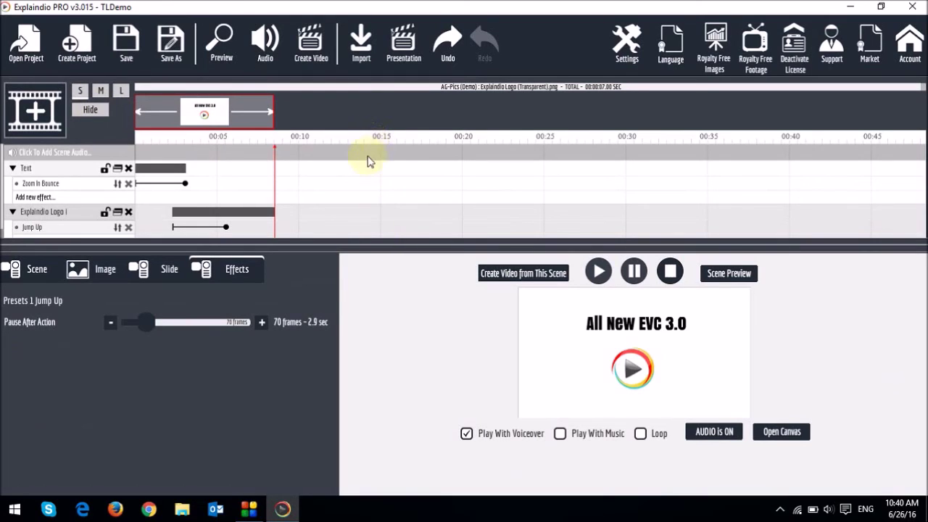
left_click(101, 92)
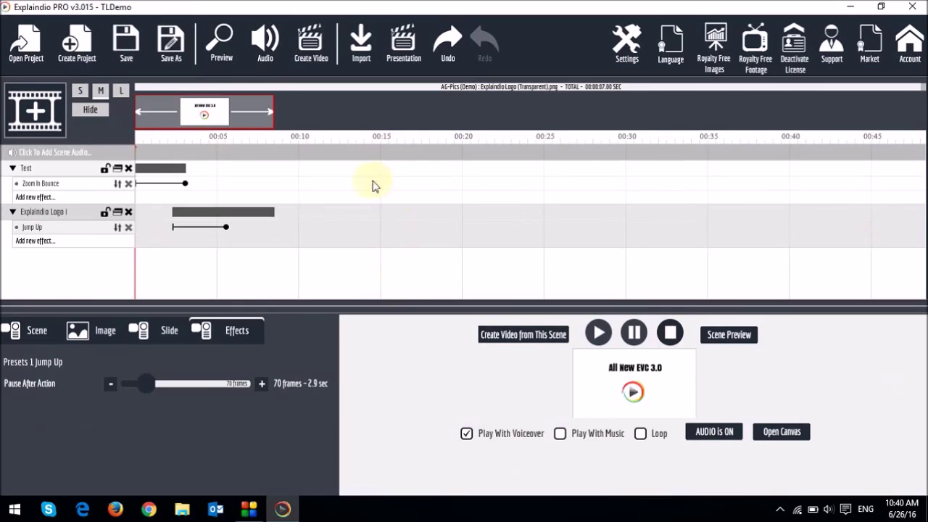
left_click(121, 90)
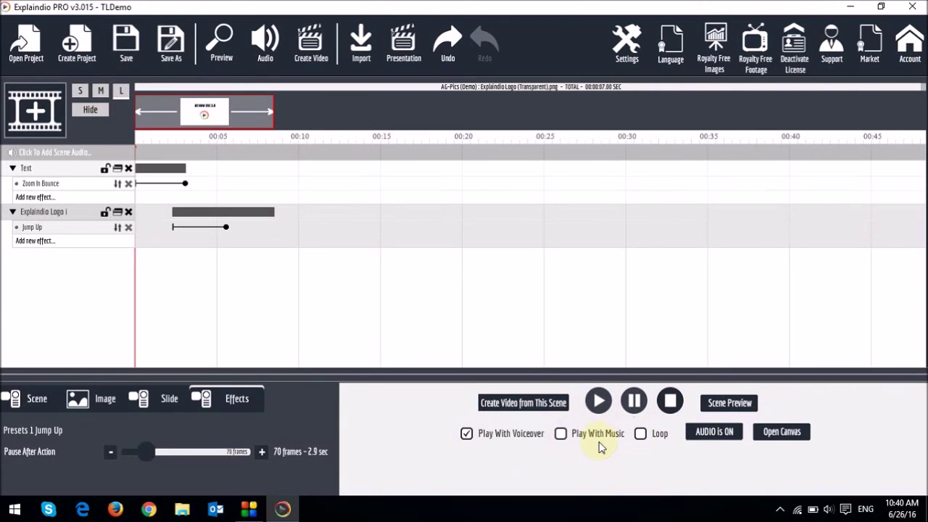
left_click(90, 110)
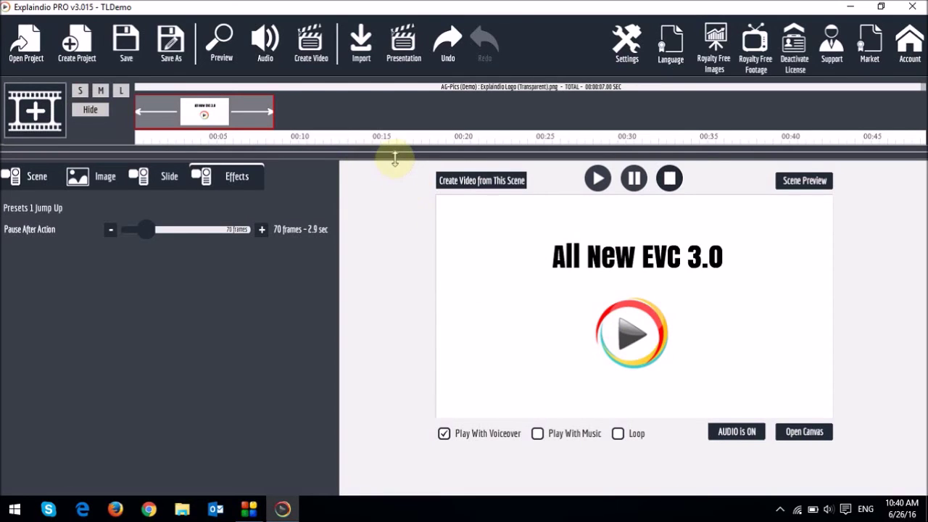
mouse_move(394, 158)
left_mouse_down()
mouse_move(396, 301)
mouse_move(400, 172)
mouse_move(388, 294)
mouse_move(390, 149)
left_mouse_up()
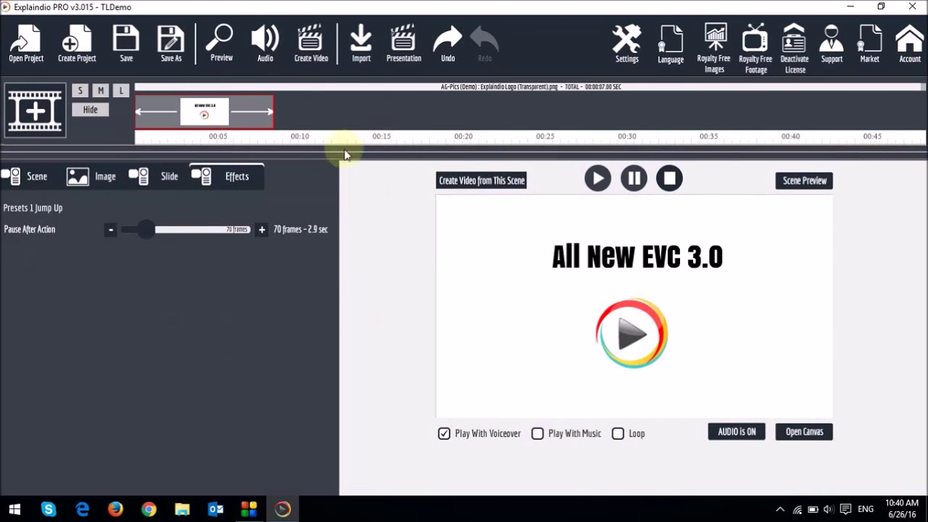
left_click(80, 92)
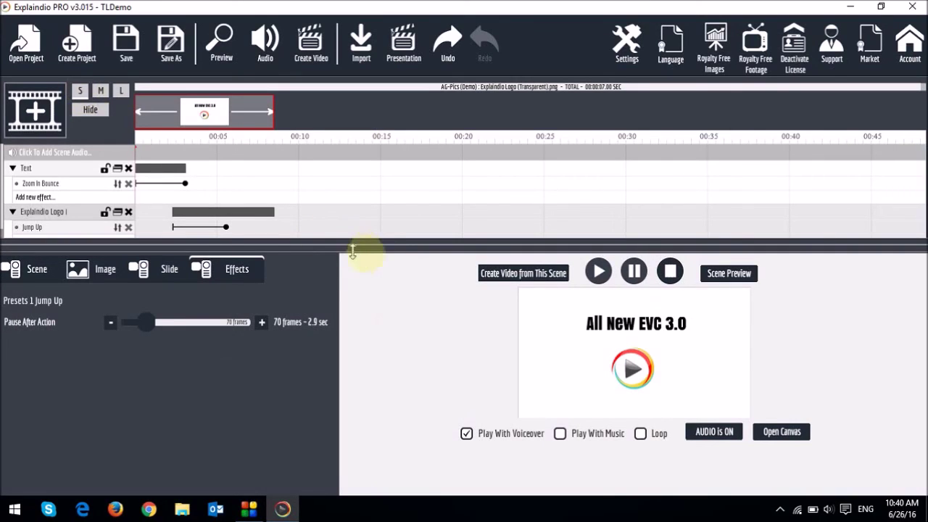